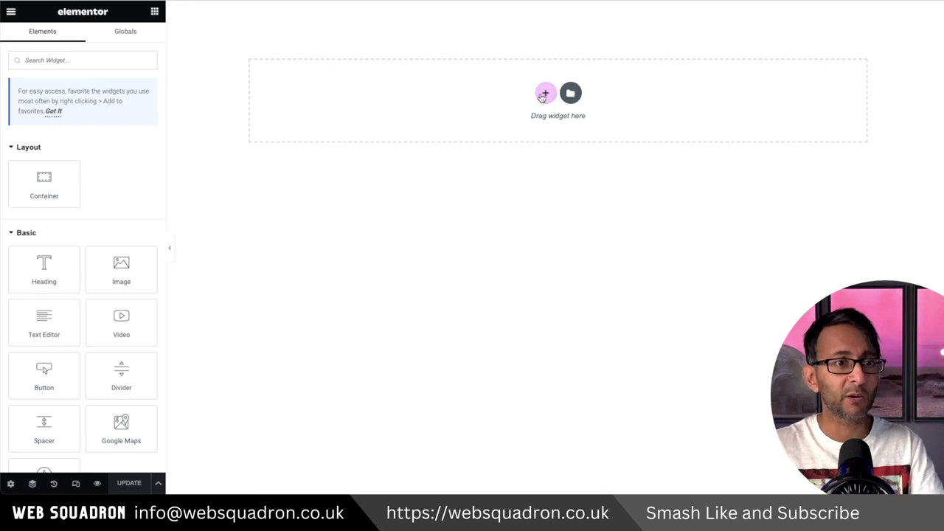
- Insert a Flexbox container with the single-column structure into the empty page
{"action": "left_click", "coordinate": [545, 93]}
{"action": "left_click", "coordinate": [521, 129]}
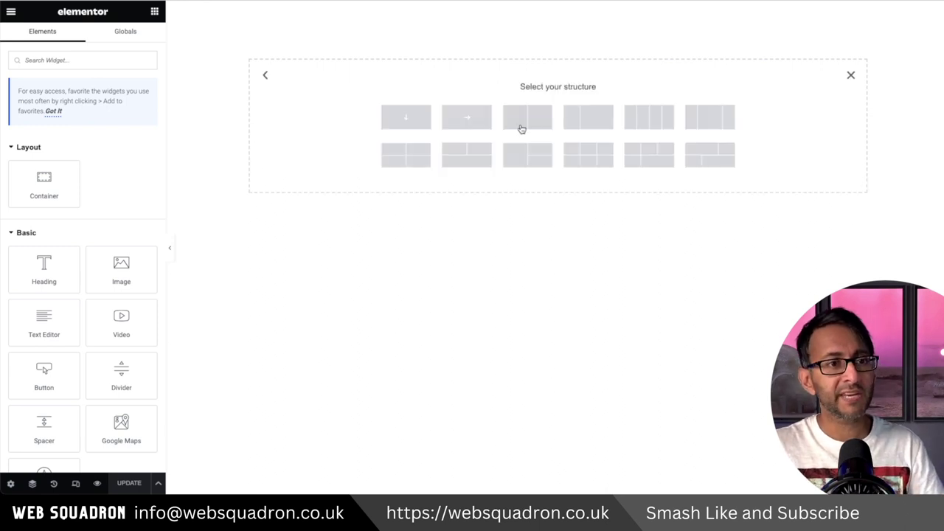
{"action": "left_click", "coordinate": [402, 118]}
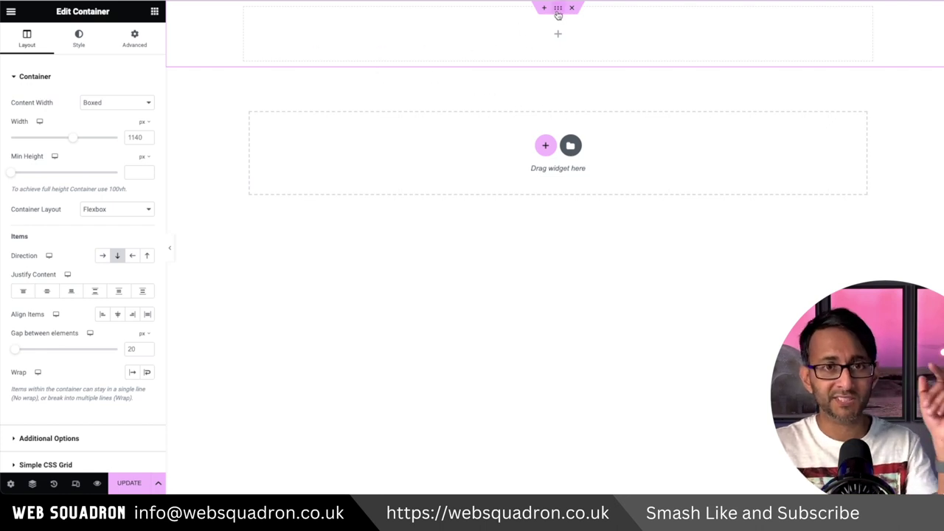
- Make the container Full Width with zero margin and zero padding on all sides
{"action": "left_click", "coordinate": [117, 106]}
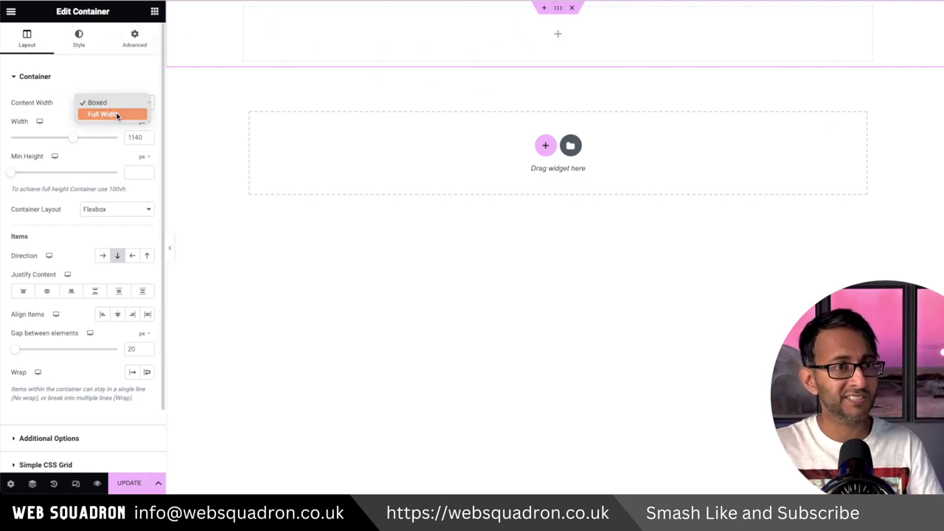
{"action": "left_click", "coordinate": [116, 114]}
{"action": "left_click", "coordinate": [133, 43]}
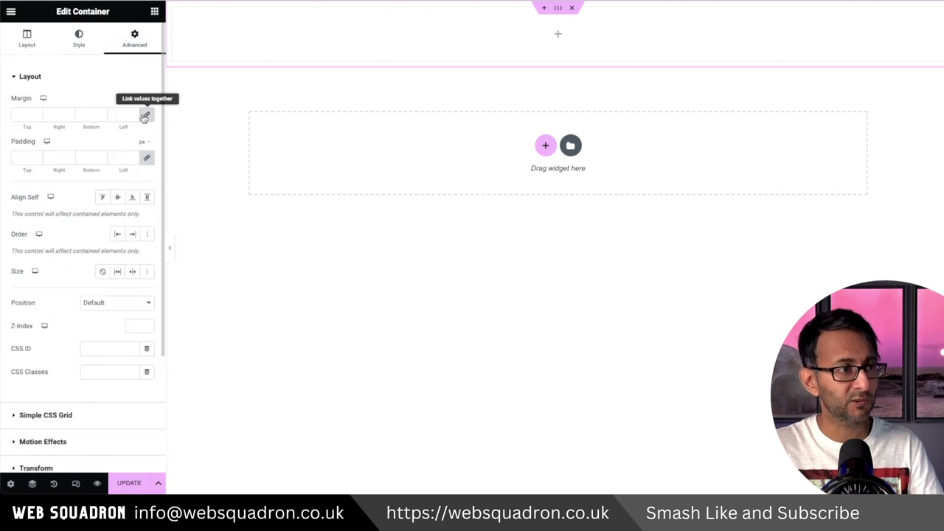
{"action": "left_click", "coordinate": [144, 116]}
{"action": "left_click", "coordinate": [146, 158]}
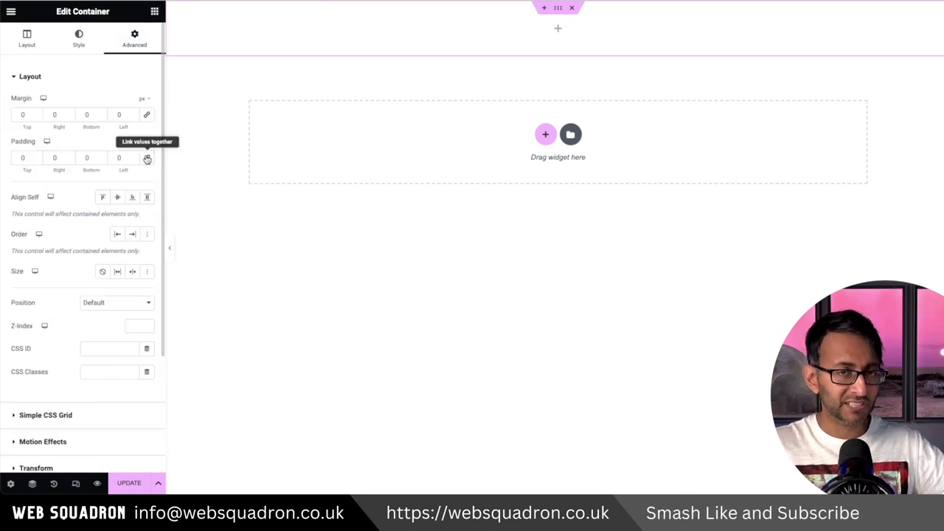
{"action": "left_click", "coordinate": [27, 38]}
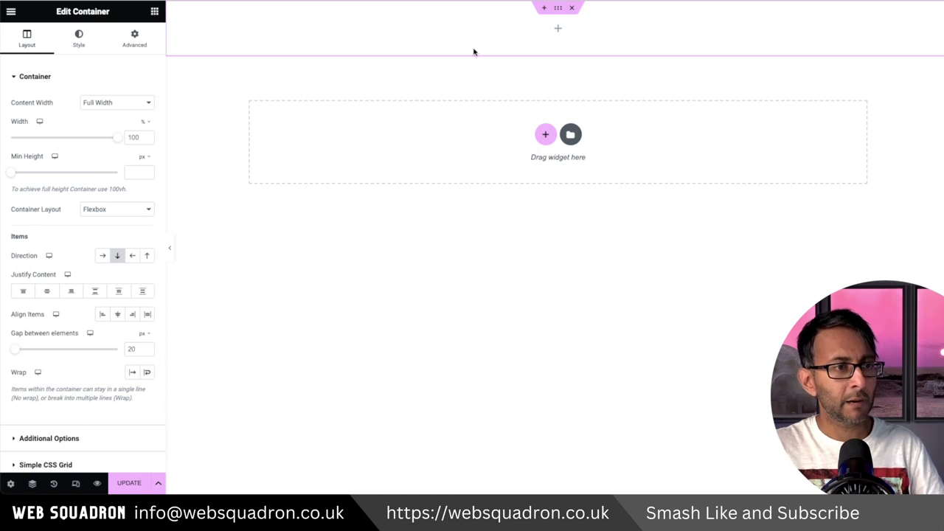
{"action": "left_click", "coordinate": [155, 12]}
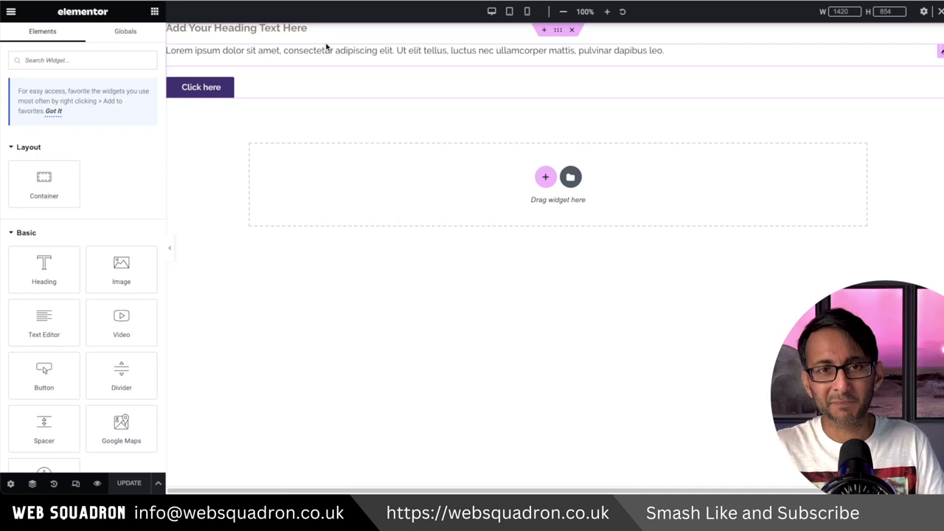
{"action": "left_click", "coordinate": [510, 12]}
{"action": "left_click", "coordinate": [528, 12]}
{"action": "left_click_drag", "start_coordinate": [659, 163], "coordinate": [771, 160]}
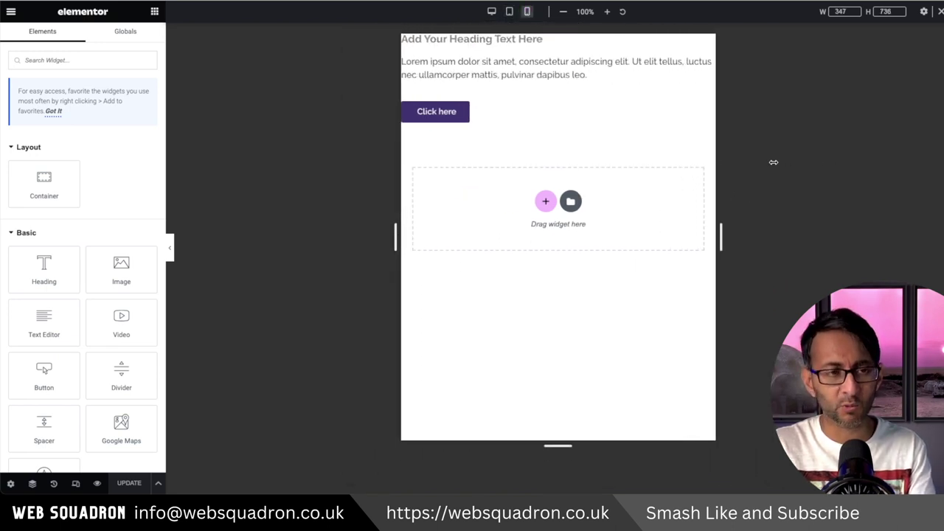
{"action": "left_click", "coordinate": [491, 12]}
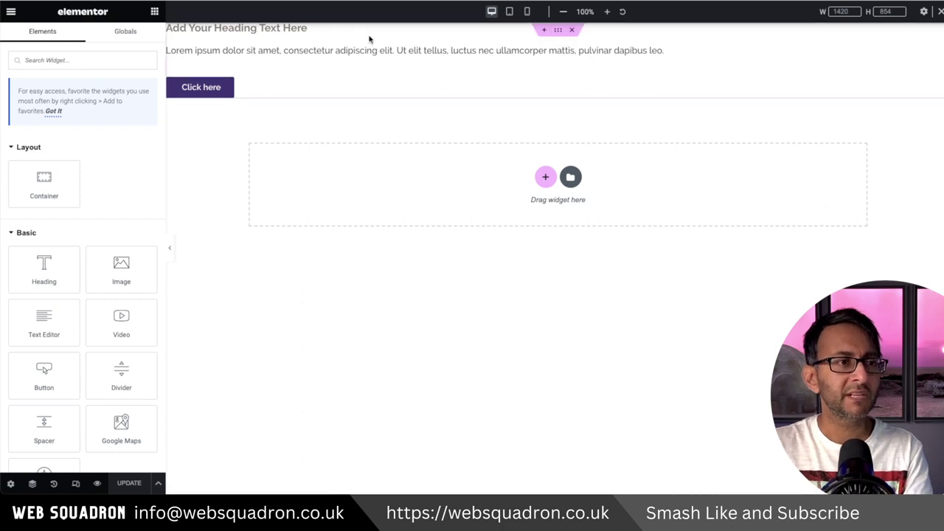
- Set the heading's typography size to 32 px on desktop and 20 px on mobile portrait
{"action": "left_click", "coordinate": [319, 33]}
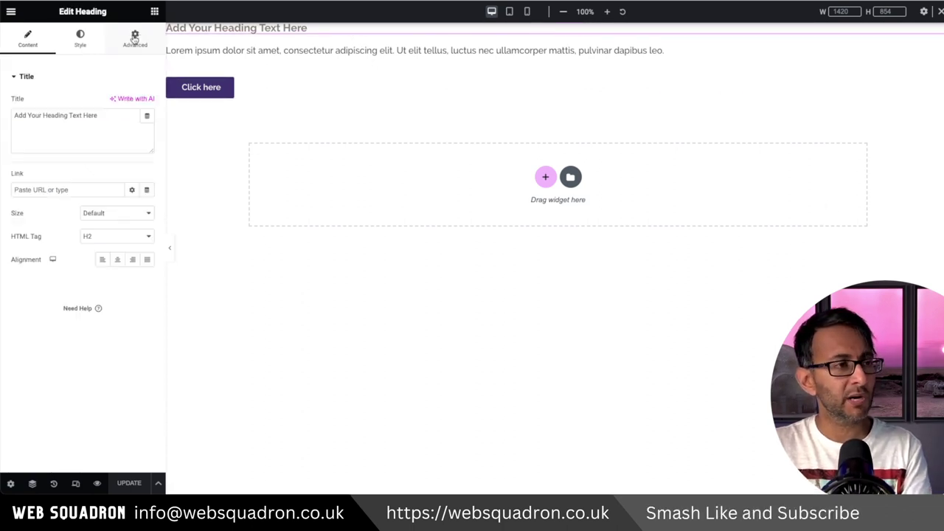
{"action": "left_click", "coordinate": [81, 37]}
{"action": "left_click", "coordinate": [147, 126]}
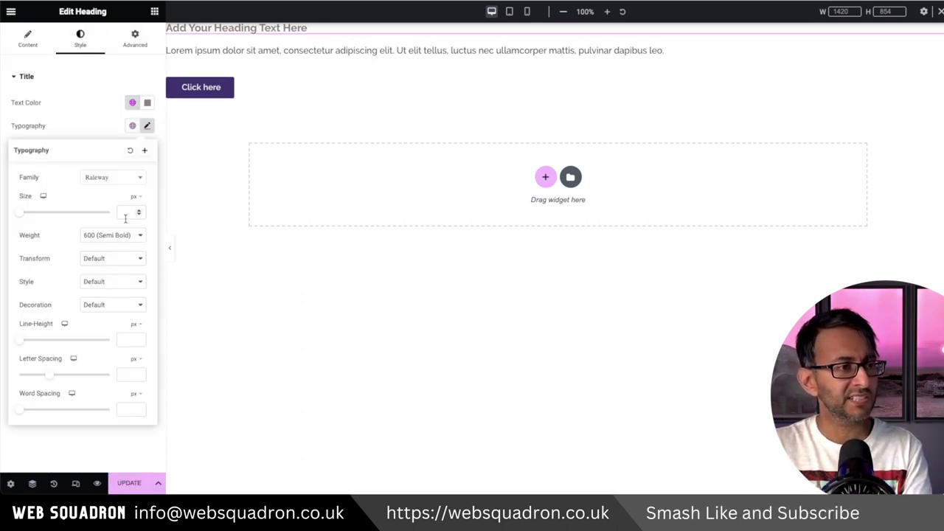
{"action": "left_click", "coordinate": [127, 212]}
{"action": "type", "text": "32"}
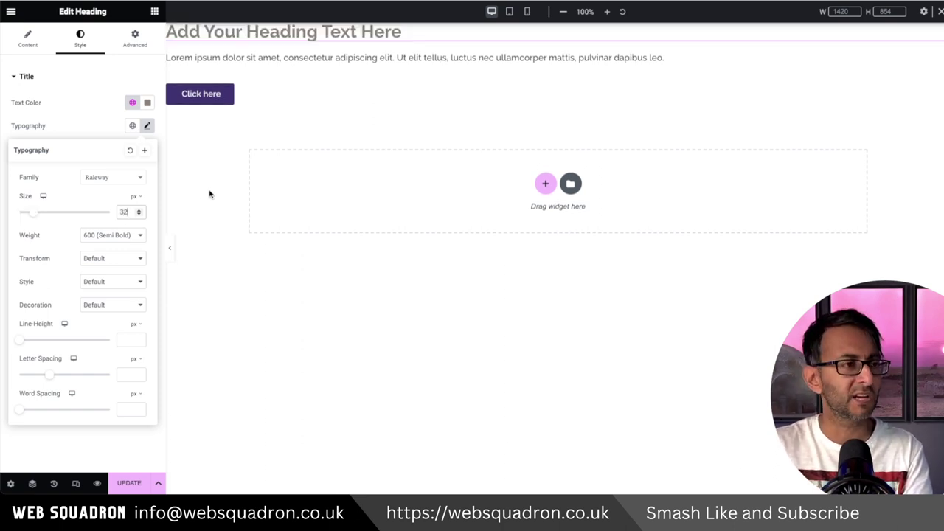
{"action": "left_click", "coordinate": [40, 197]}
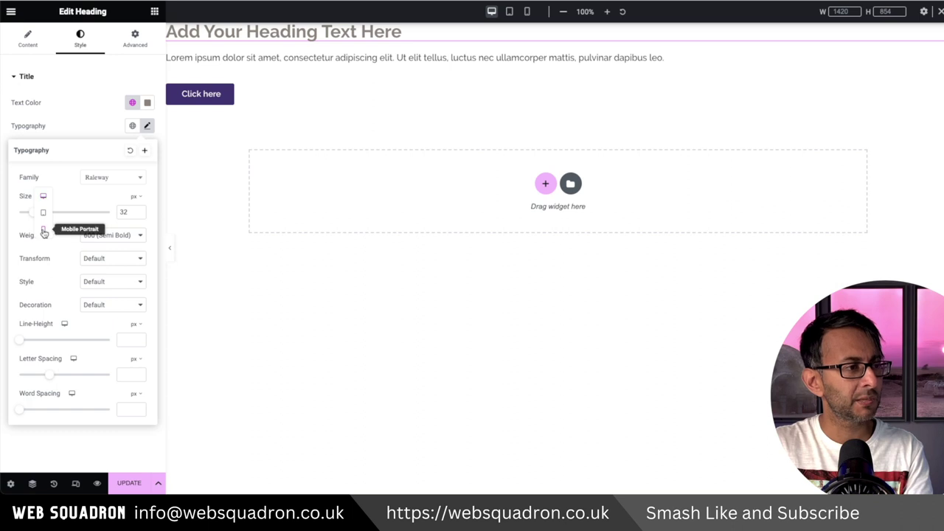
{"action": "left_click", "coordinate": [44, 234]}
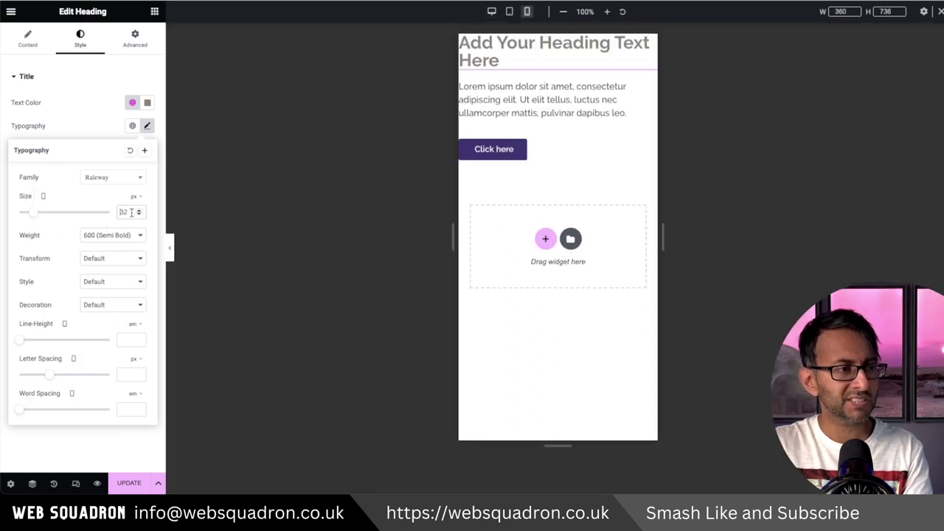
{"action": "type", "text": "20"}
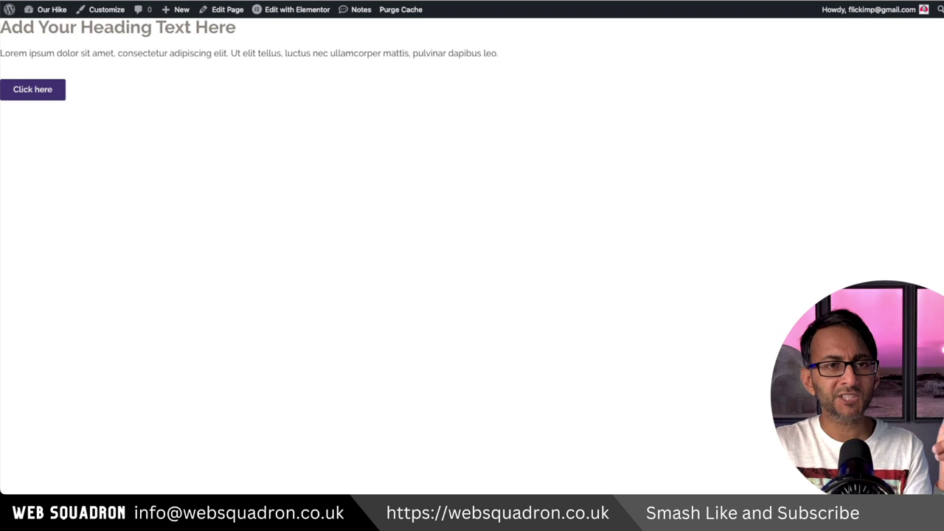
{"action": "mouse_move", "coordinate": [943, 108]}
{"action": "left_mouse_down"}
{"action": "mouse_move", "coordinate": [302, 107]}
{"action": "mouse_move", "coordinate": [525, 101]}
{"action": "mouse_move", "coordinate": [941, 116]}
{"action": "left_mouse_up"}
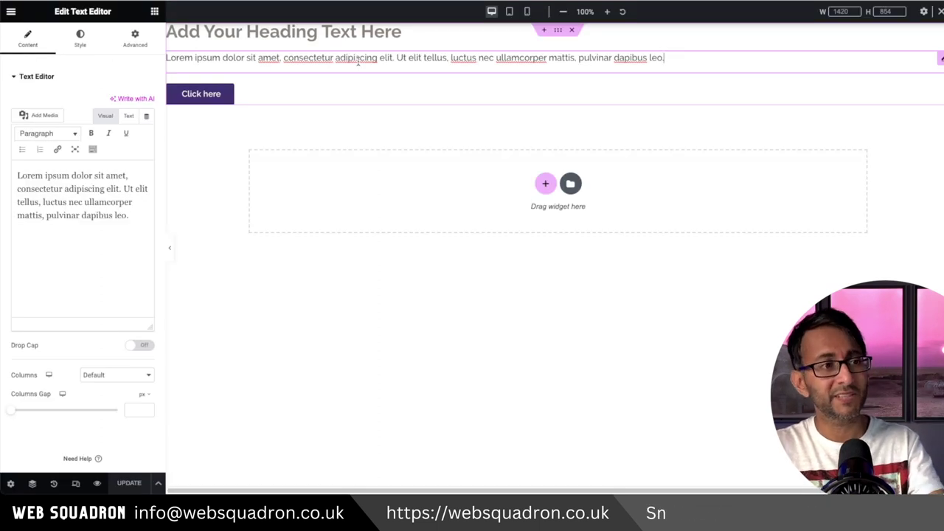
- Give the Click here button 50 px linked padding and check it in the mobile preview
{"action": "left_click", "coordinate": [936, 93]}
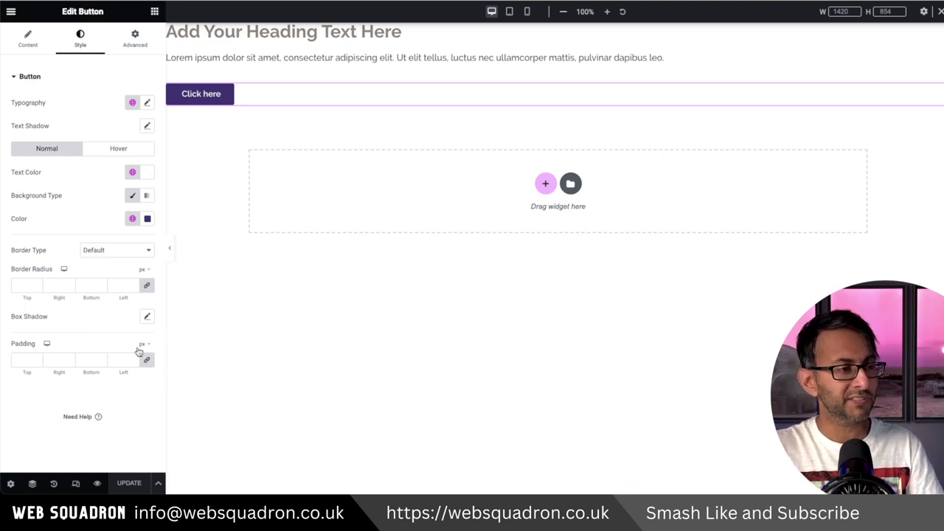
{"action": "left_click", "coordinate": [34, 361]}
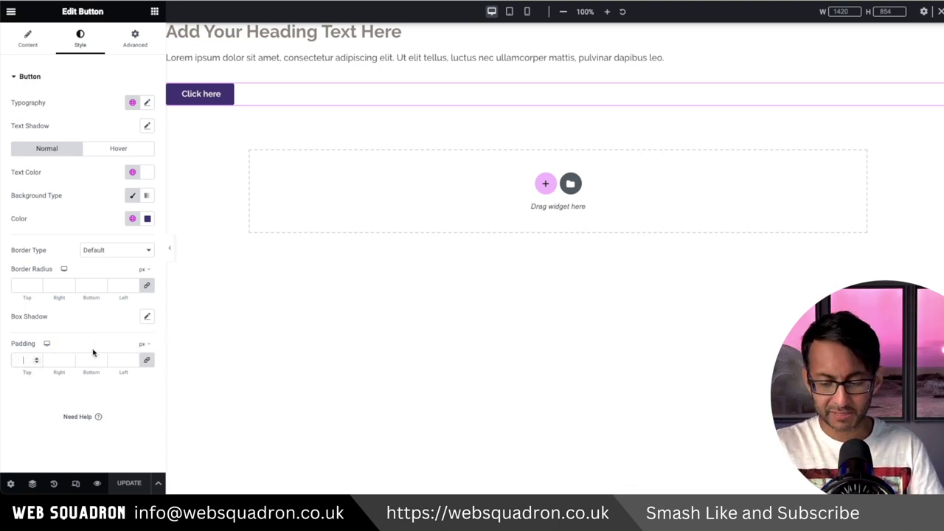
{"action": "type", "text": "50"}
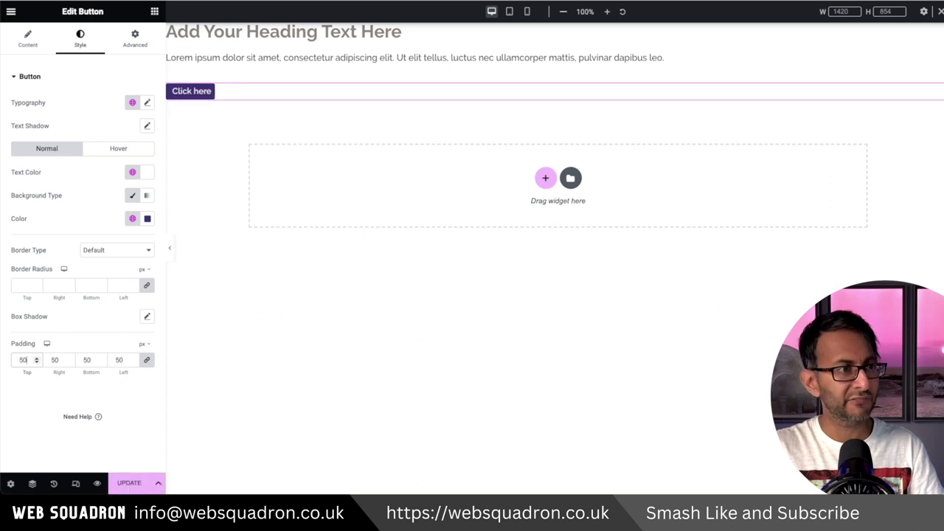
{"action": "left_click", "coordinate": [527, 11]}
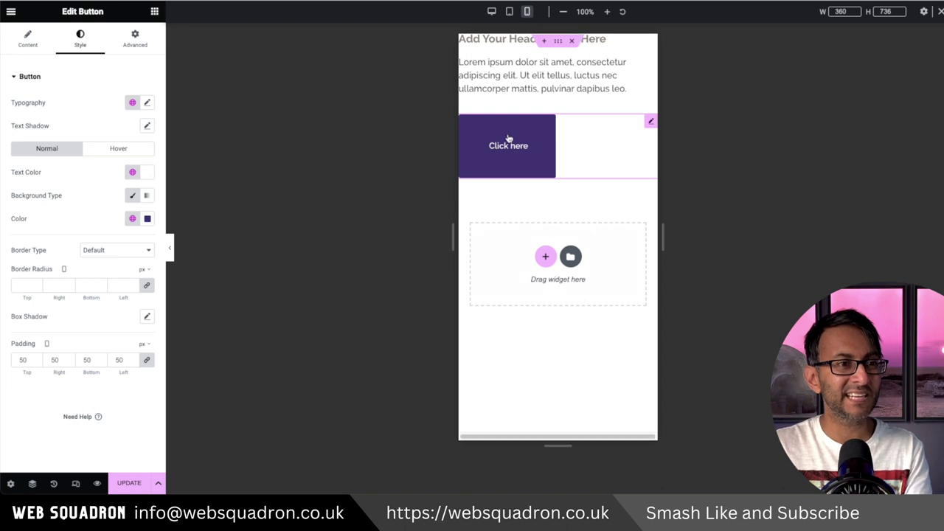
{"action": "left_click", "coordinate": [491, 12]}
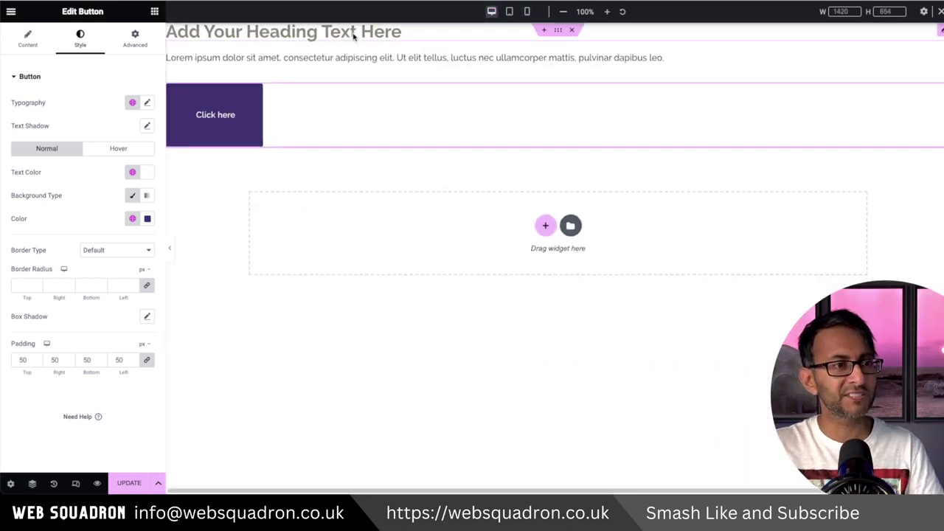
{"action": "left_click", "coordinate": [204, 42]}
- Clear the heading's font size and copy the calculator's html root font-size rule
{"action": "left_click", "coordinate": [146, 125]}
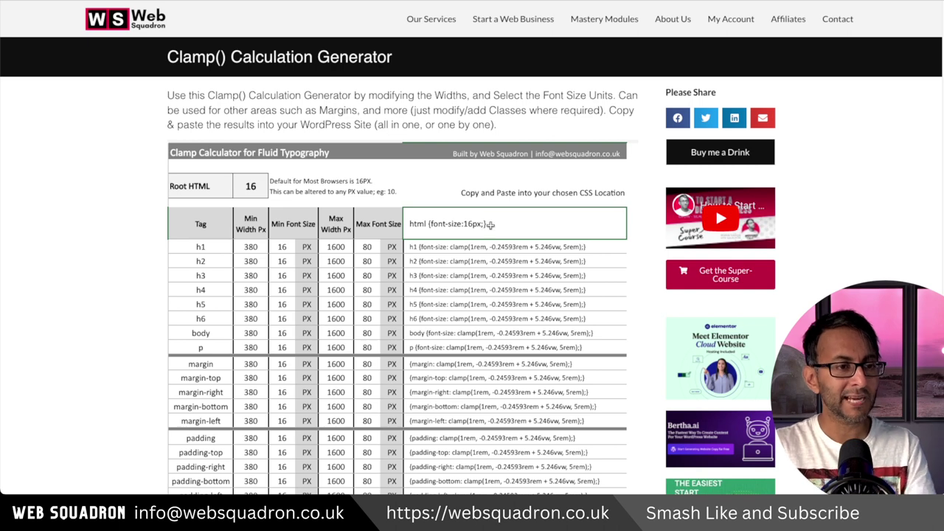
{"action": "key", "text": "ctrl+c"}
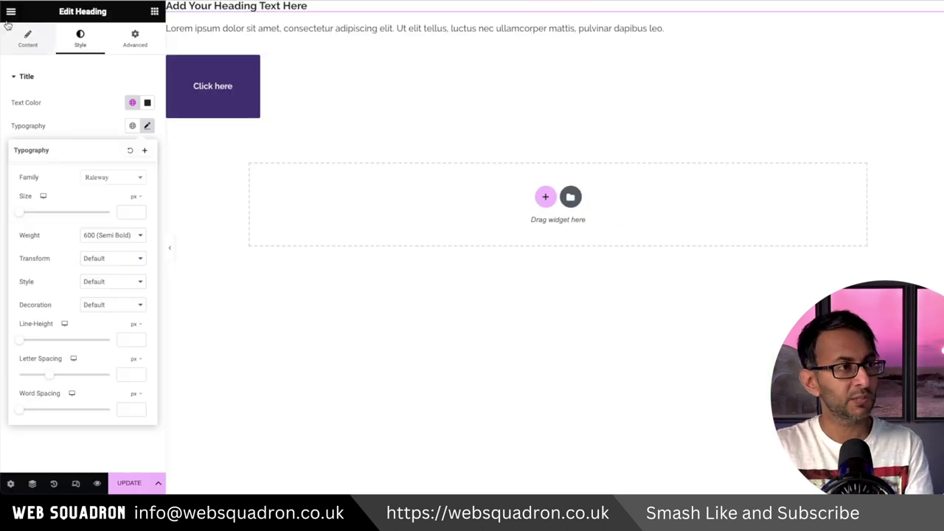
- Paste the html font-size rule into Site Settings Custom CSS and change it to 10px
{"action": "left_click", "coordinate": [11, 13]}
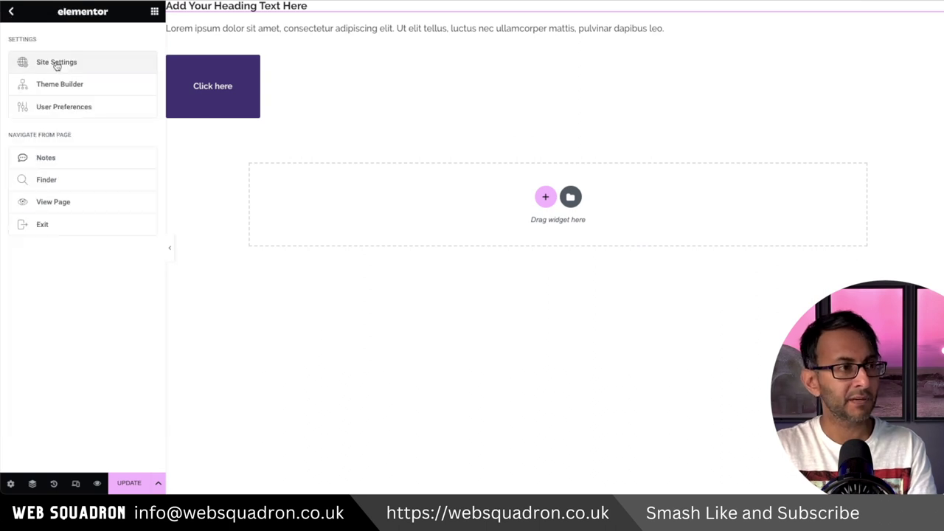
{"action": "left_click", "coordinate": [56, 63]}
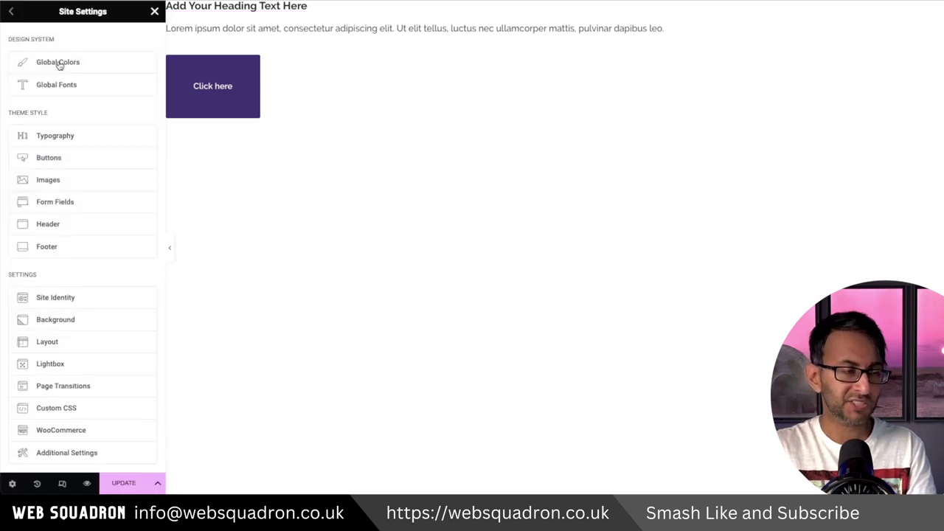
{"action": "left_click", "coordinate": [127, 408]}
{"action": "key", "text": "ctrl+v"}
{"action": "key", "text": "BackSpace"}
{"action": "type", "text": "0"}
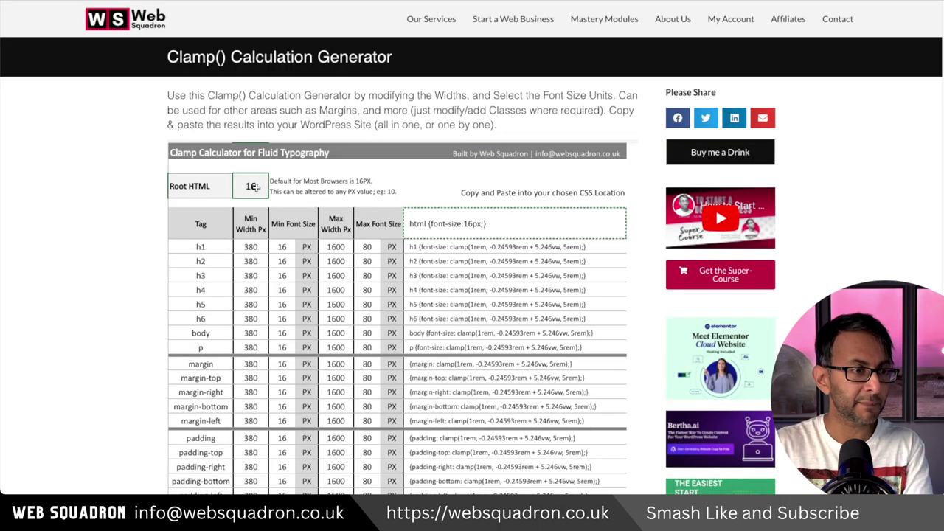
- Set the calculator's Root HTML to 10 and delete the custom CSS rule
{"action": "key", "text": "BackSpace"}
{"action": "type", "text": "0"}
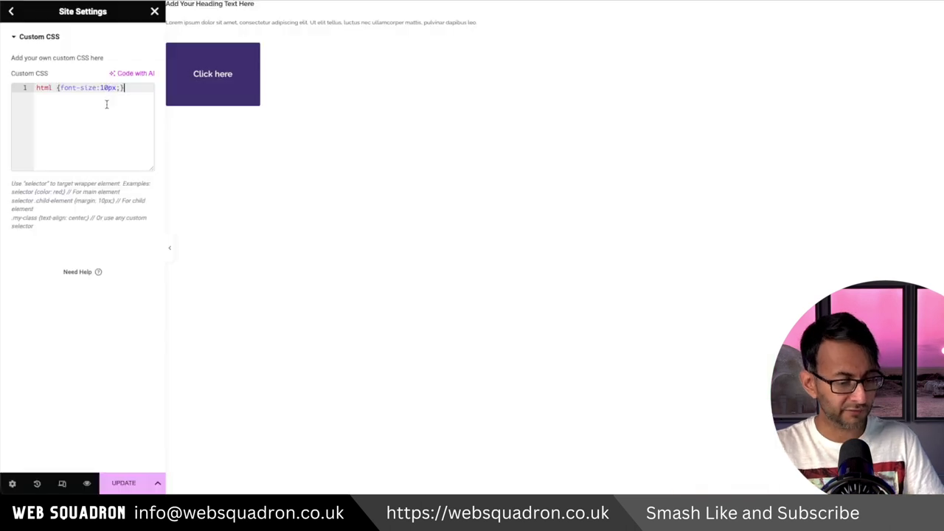
{"action": "key", "text": "ctrl+a"}
{"action": "key", "text": "BackSpace"}
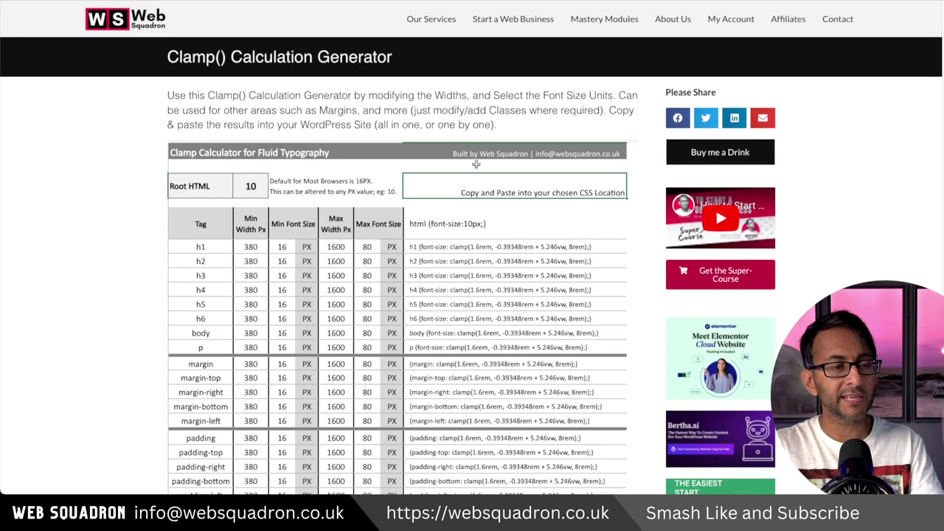
- Set the h1 row to a 32 px maximum and 20 px minimum font size
{"action": "left_click", "coordinate": [459, 247]}
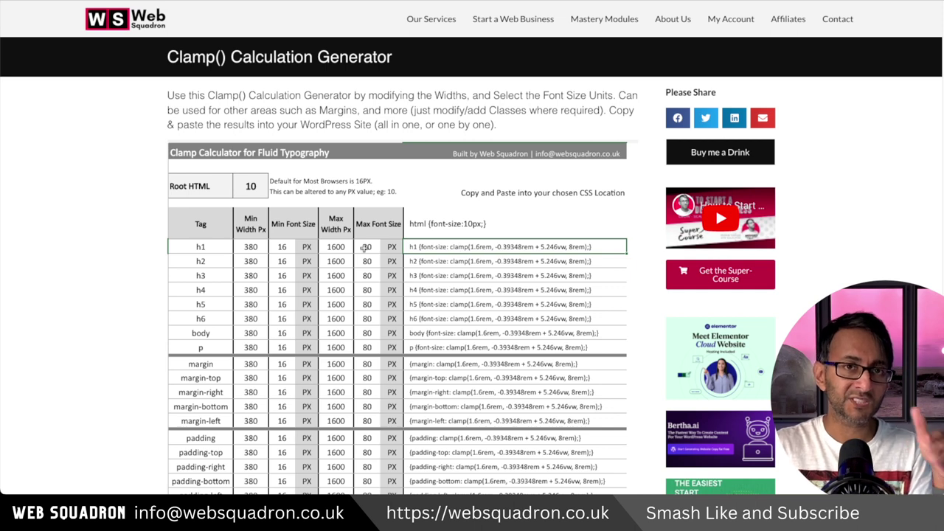
{"action": "left_click", "coordinate": [365, 248]}
{"action": "type", "text": "32"}
{"action": "left_click", "coordinate": [369, 288]}
{"action": "left_click", "coordinate": [282, 247]}
{"action": "type", "text": "20"}
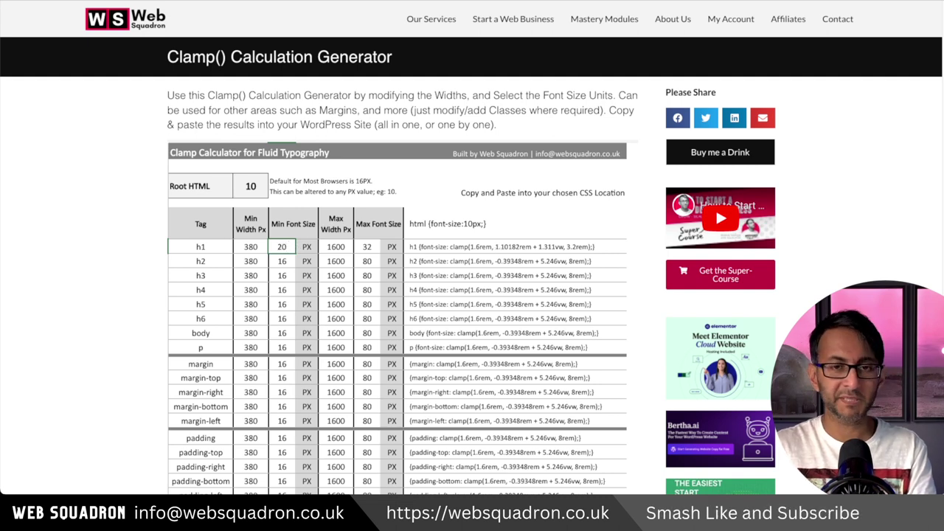
{"action": "left_click", "coordinate": [330, 289]}
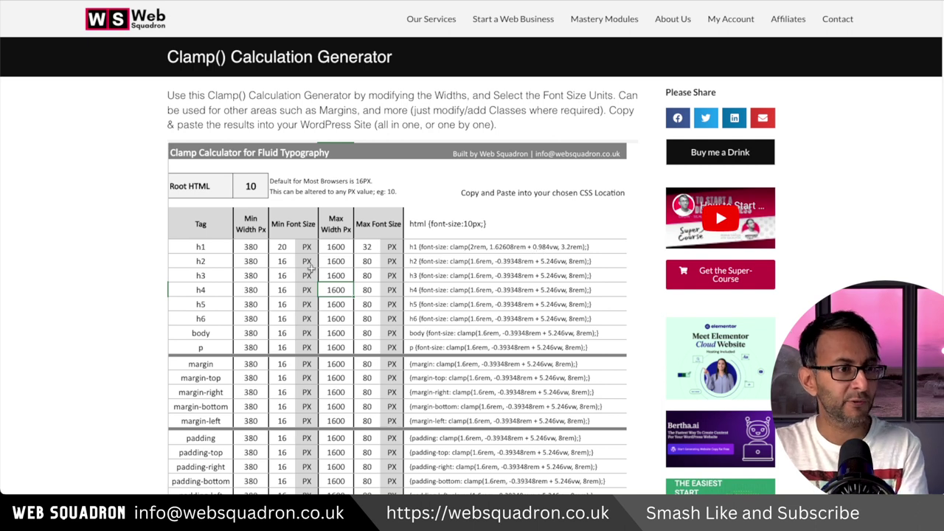
{"action": "left_click", "coordinate": [251, 246]}
- Set the h1 row's minimum width to 350 and maximum width to 1100
{"action": "type", "text": "350"}
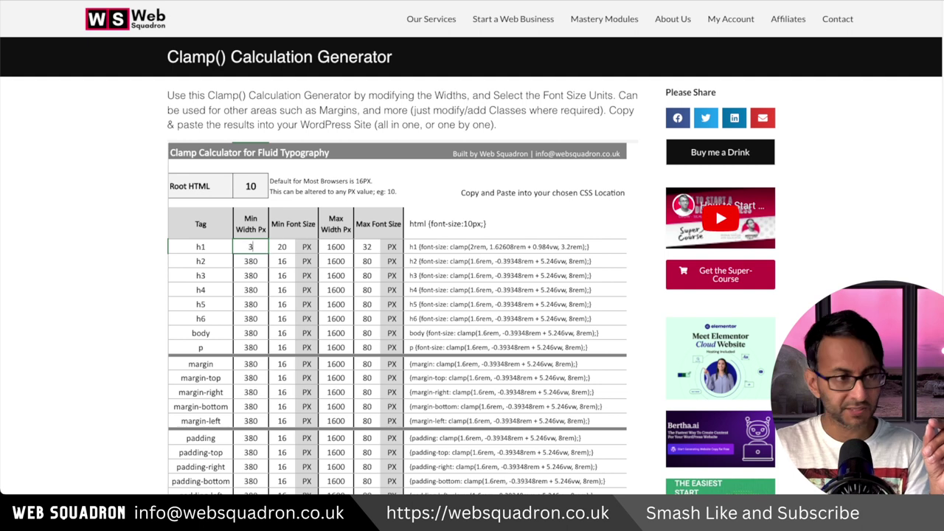
{"action": "left_click", "coordinate": [343, 250]}
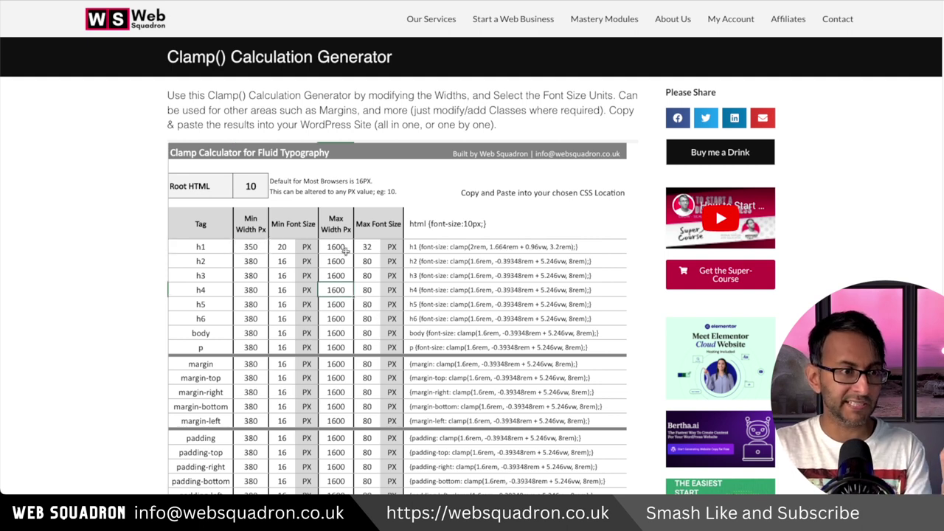
{"action": "type", "text": "1100"}
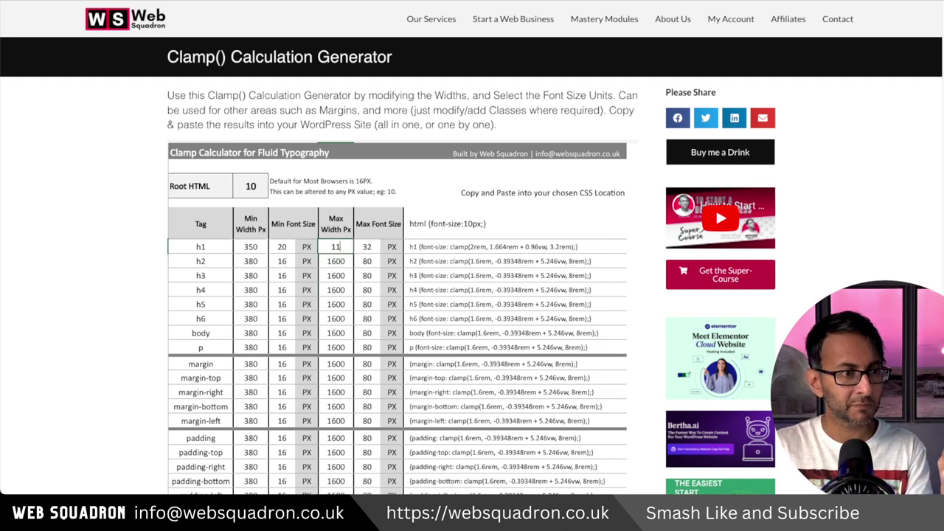
{"action": "left_click", "coordinate": [325, 288]}
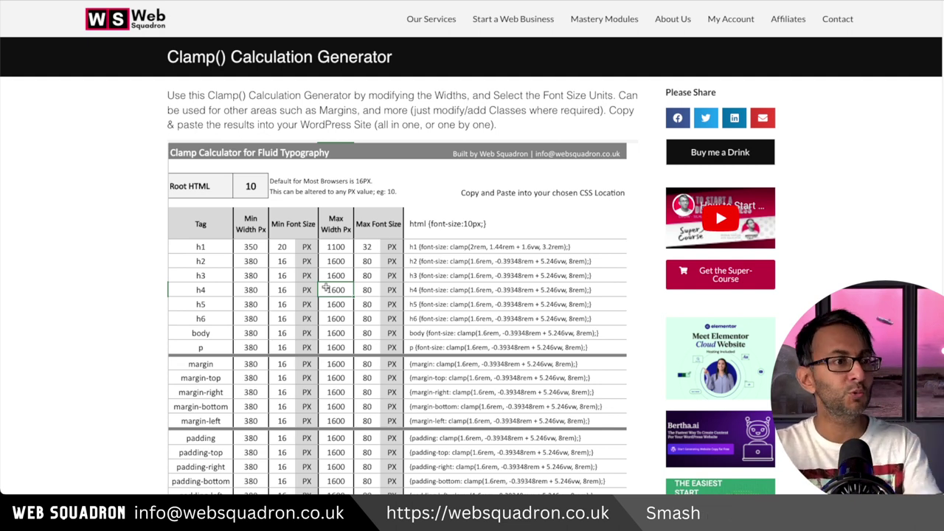
- Change the calculator's Root HTML value to 16
{"action": "left_click", "coordinate": [249, 187]}
{"action": "type", "text": "16"}
{"action": "left_click", "coordinate": [361, 264]}
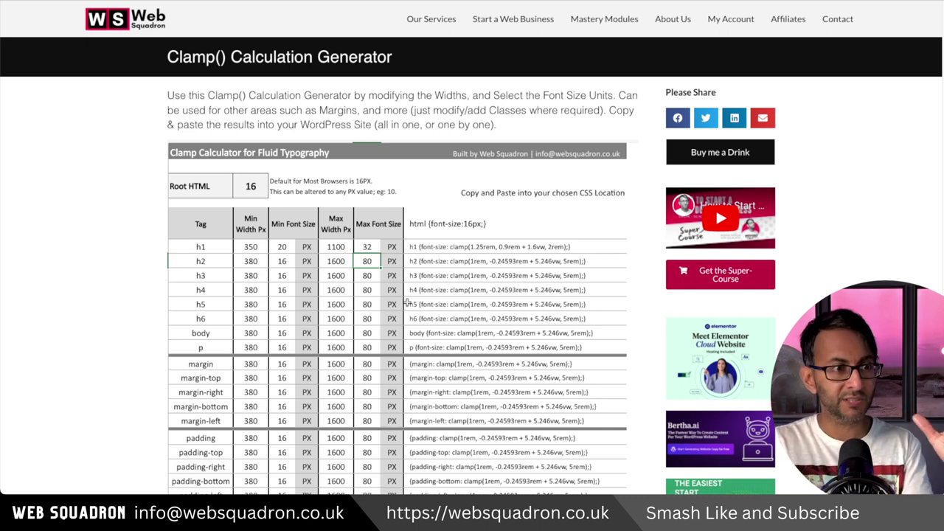
- Copy the h1 clamp output and paste it as the heading's custom font size
{"action": "left_click", "coordinate": [542, 246]}
{"action": "key", "text": "ctrl+c"}
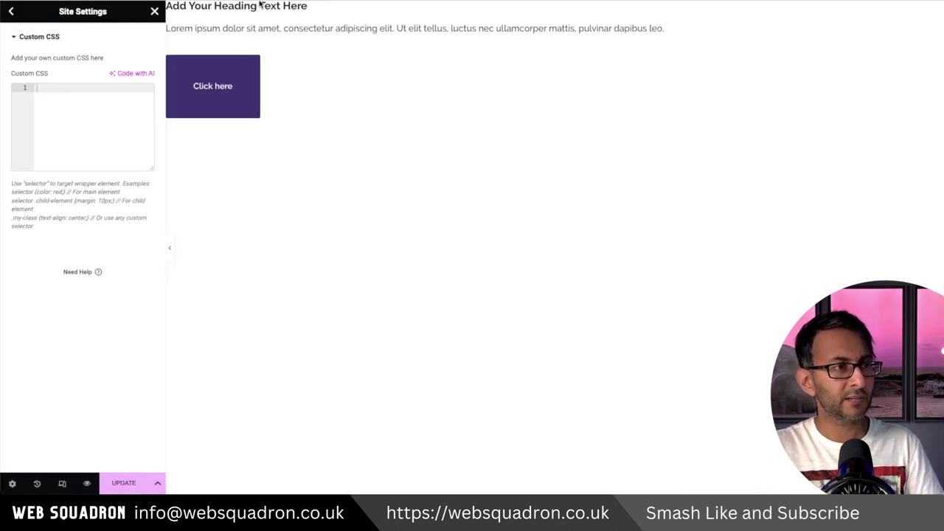
{"action": "left_click", "coordinate": [154, 11]}
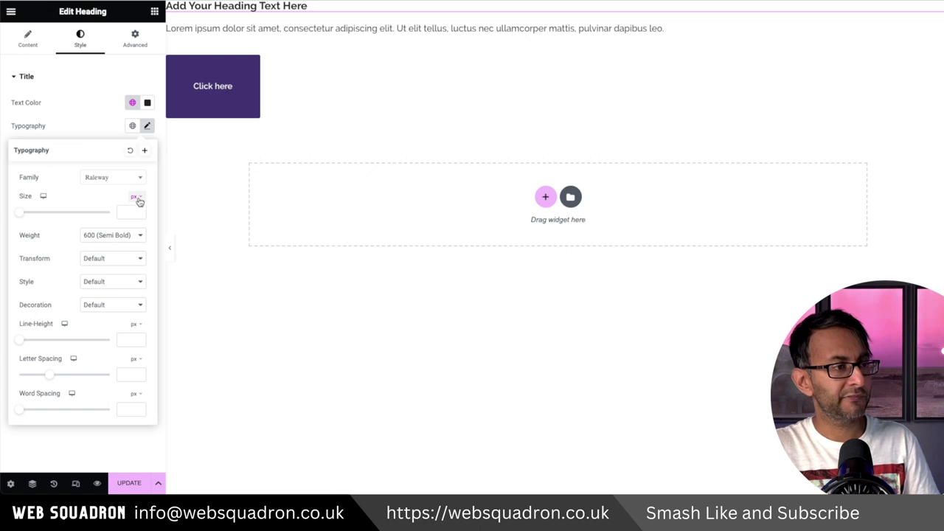
{"action": "mouse_move", "coordinate": [139, 201]}
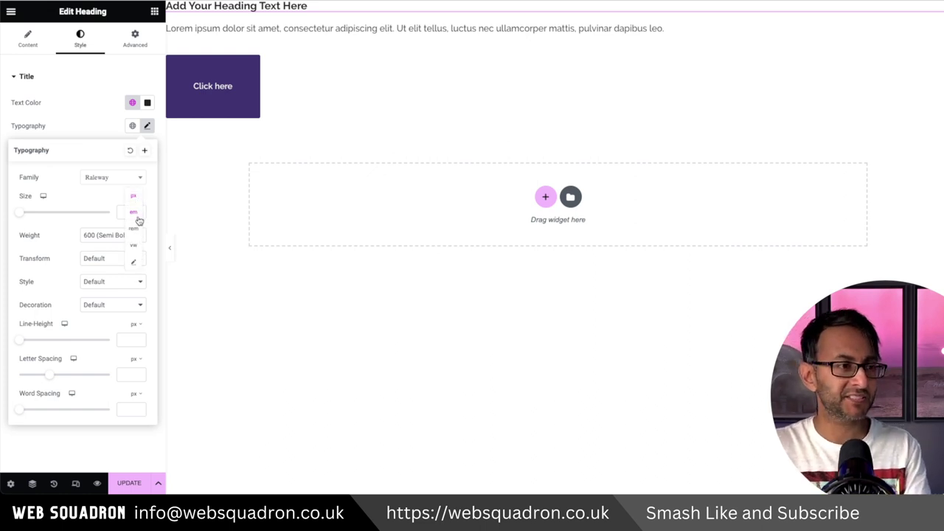
{"action": "left_click", "coordinate": [135, 264]}
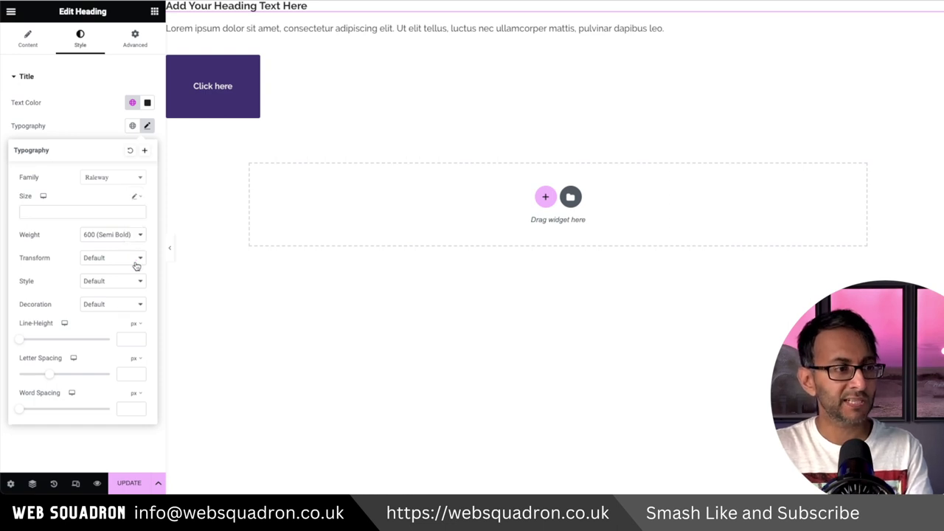
{"action": "key", "text": "ctrl+v"}
- Change the pasted size's 1.5vw term to 1.6vw
{"action": "left_click", "coordinate": [103, 214]}
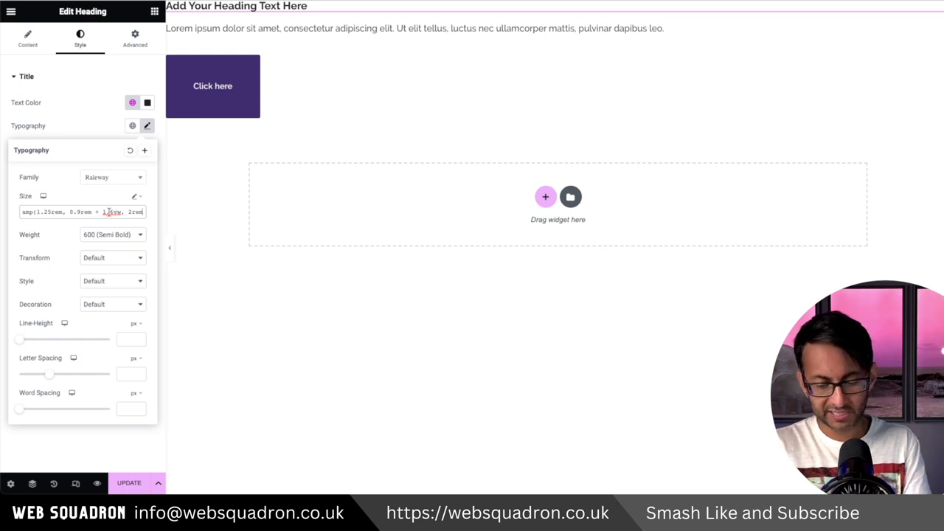
{"action": "key", "text": "BackSpace"}
{"action": "type", "text": "6"}
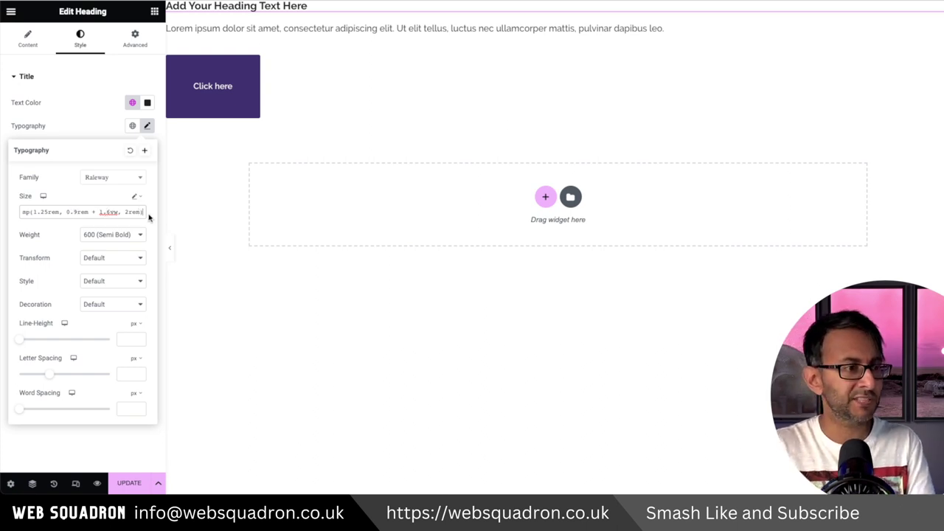
{"action": "left_click_drag", "start_coordinate": [140, 213], "coordinate": [6, 214]}
{"action": "left_click", "coordinate": [77, 212]}
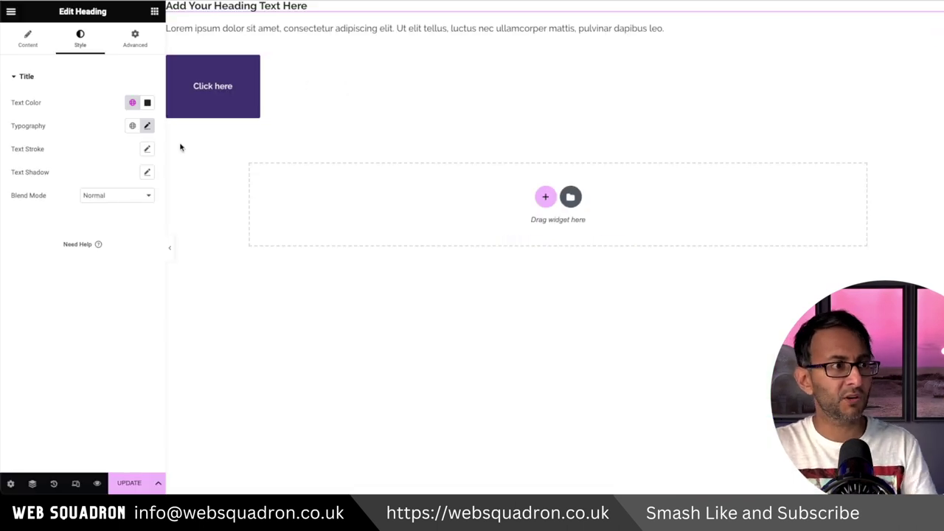
- Check the text in a narrowed browser and copy the 16–20 px h1 clamp output
{"action": "left_click", "coordinate": [147, 126]}
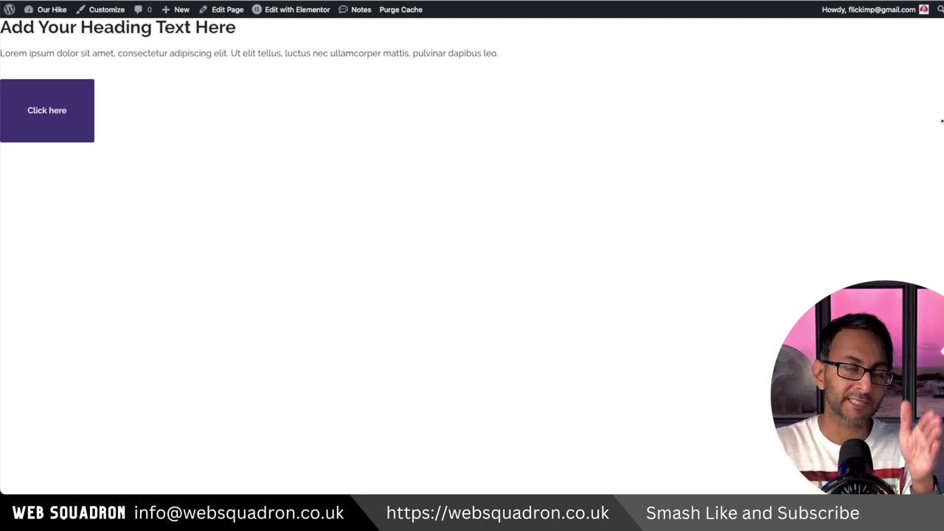
{"action": "left_click_drag", "start_coordinate": [941, 121], "coordinate": [738, 138]}
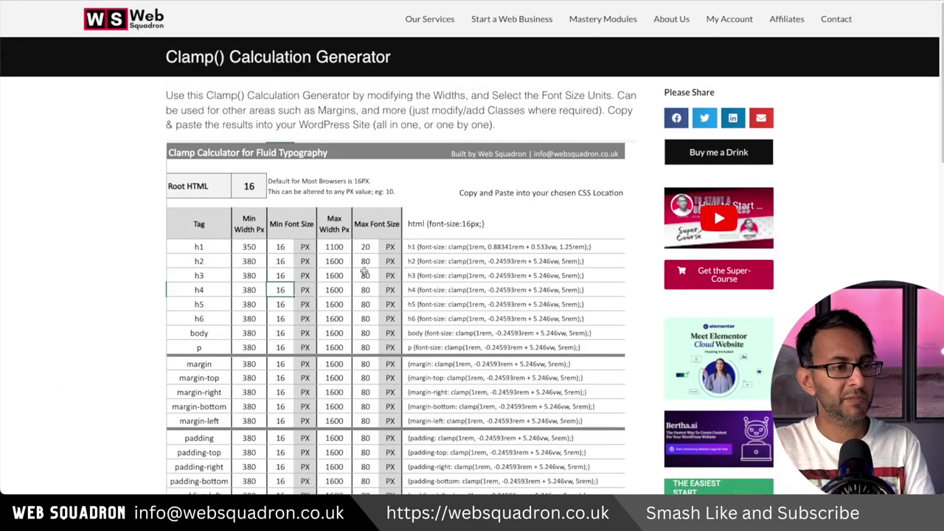
{"action": "left_click", "coordinate": [448, 249]}
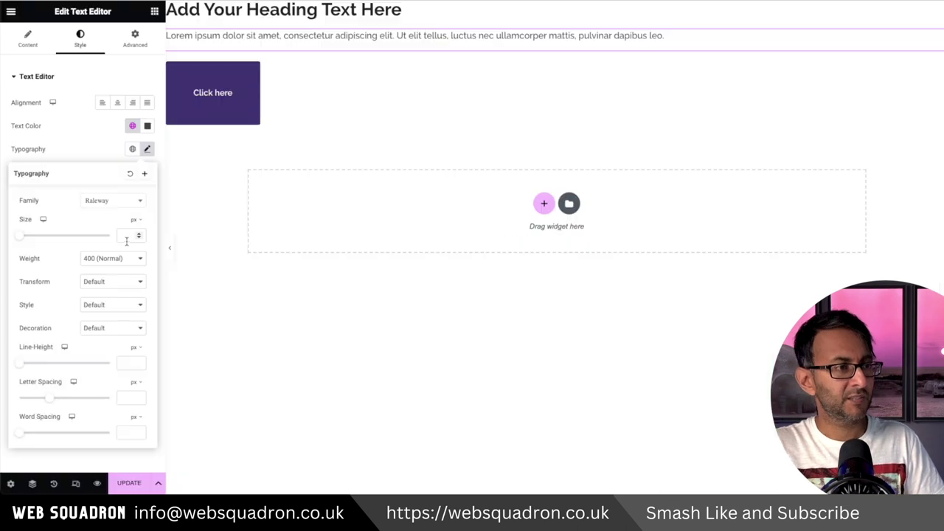
{"action": "left_click", "coordinate": [139, 219]}
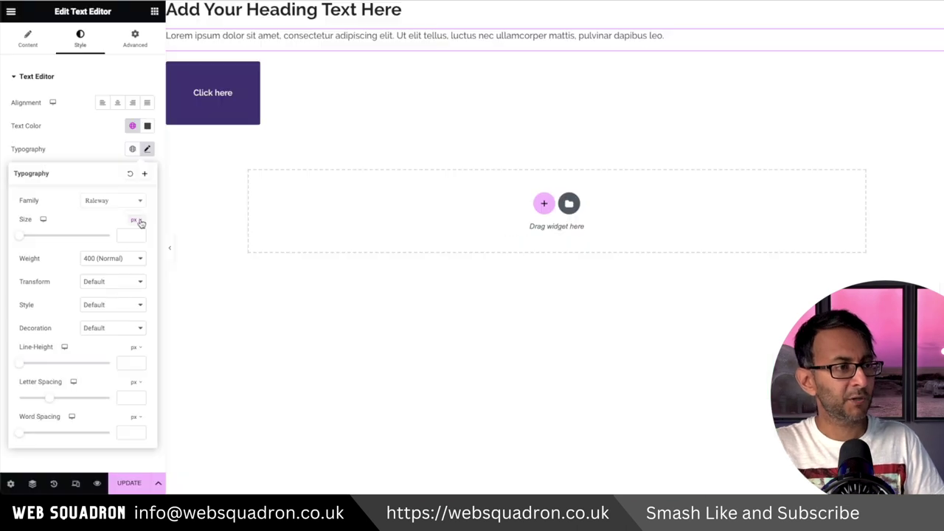
- Paste the clamp formula as a custom paragraph font size, strip the 'h1 {font-size:' prefix and ';', then save
{"action": "left_click", "coordinate": [132, 276]}
{"action": "key", "text": "ctrl+v"}
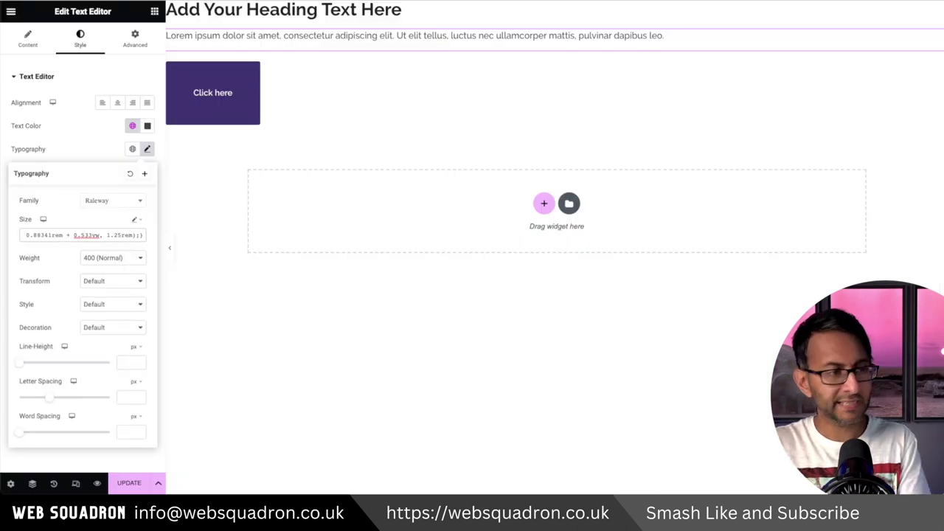
{"action": "key", "text": "BackSpace"}
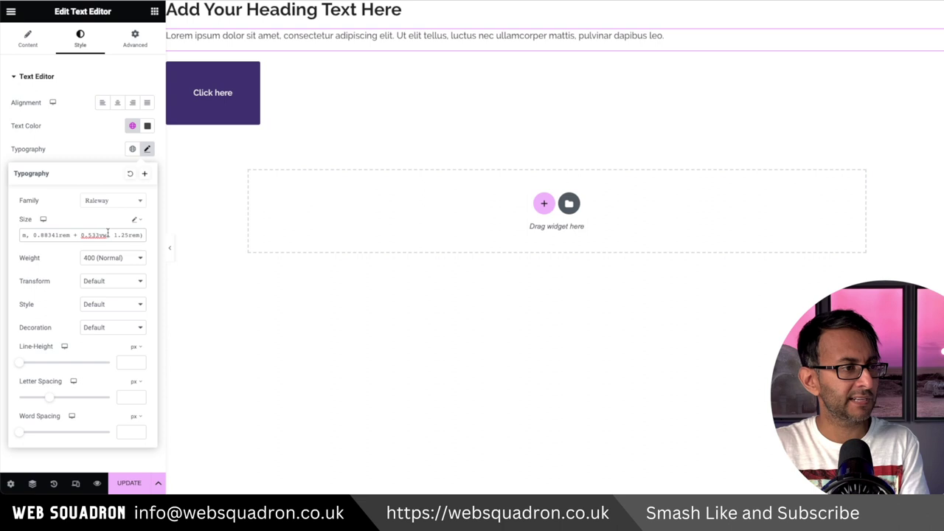
{"action": "left_click_drag", "start_coordinate": [108, 233], "coordinate": [20, 235]}
{"action": "left_click", "coordinate": [77, 235]}
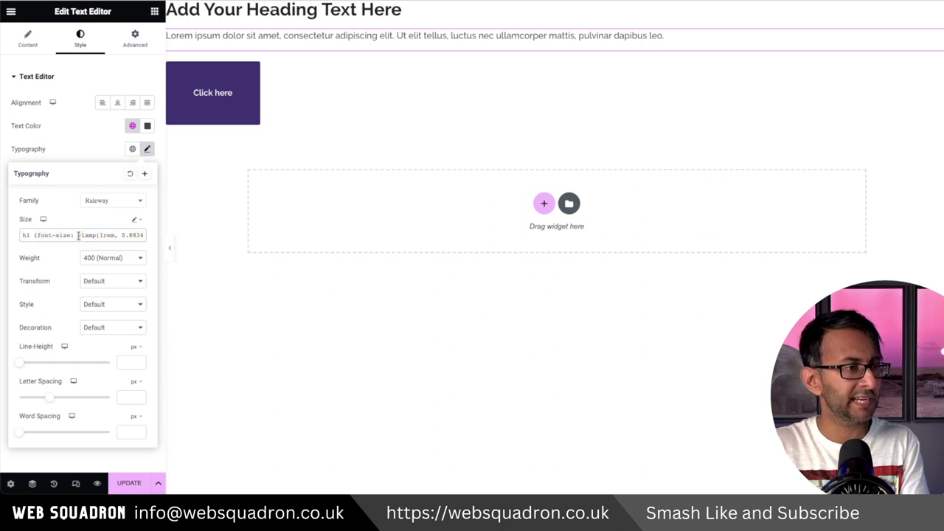
{"action": "key", "text": "BackSpace"}
{"action": "key", "text": "BackSpace"}
{"action": "key", "text": "BackSpace"}
{"action": "key", "text": "BackSpace"}
{"action": "key", "text": "BackSpace"}
{"action": "key", "text": "BackSpace"}
{"action": "key", "text": "BackSpace"}
{"action": "key", "text": "BackSpace"}
{"action": "key", "text": "BackSpace"}
{"action": "key", "text": "BackSpace"}
{"action": "key", "text": "BackSpace"}
{"action": "key", "text": "BackSpace"}
{"action": "key", "text": "BackSpace"}
{"action": "key", "text": "BackSpace"}
{"action": "key", "text": "BackSpace"}
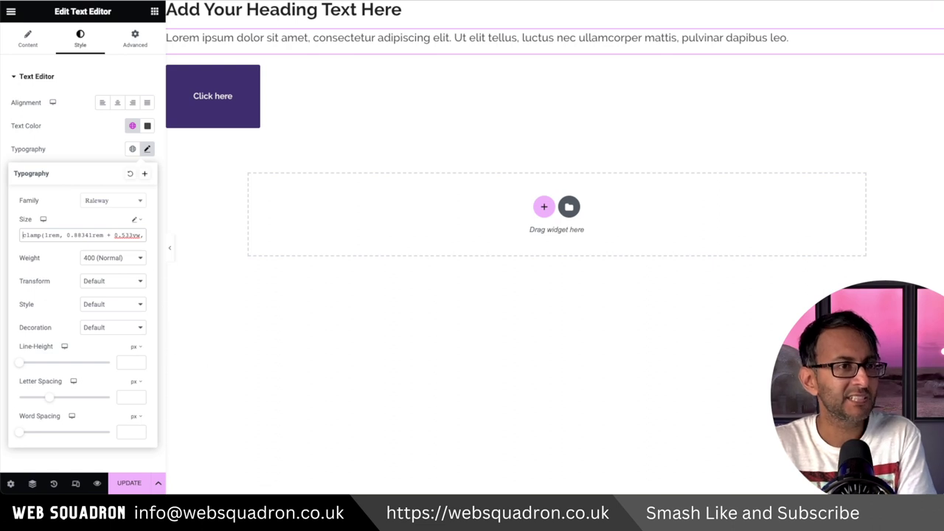
{"action": "left_click", "coordinate": [129, 483]}
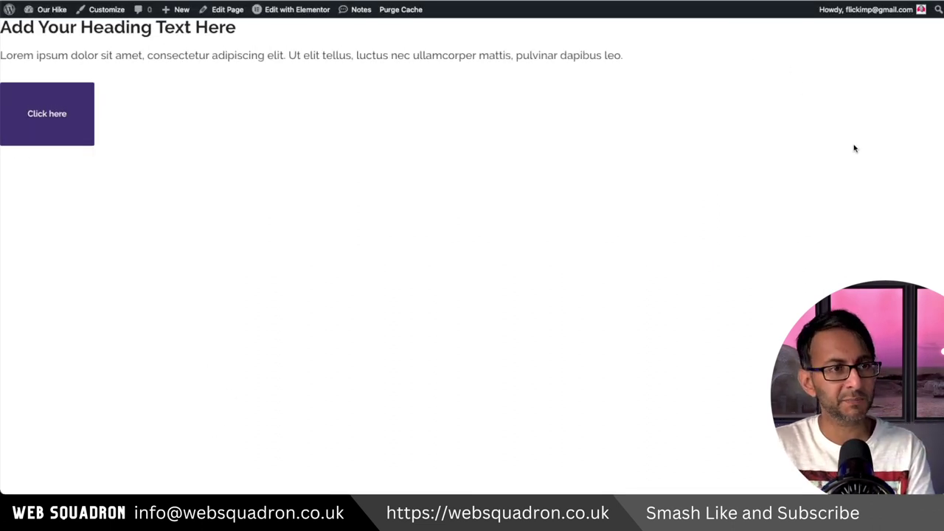
{"action": "left_click_drag", "start_coordinate": [942, 178], "coordinate": [414, 160]}
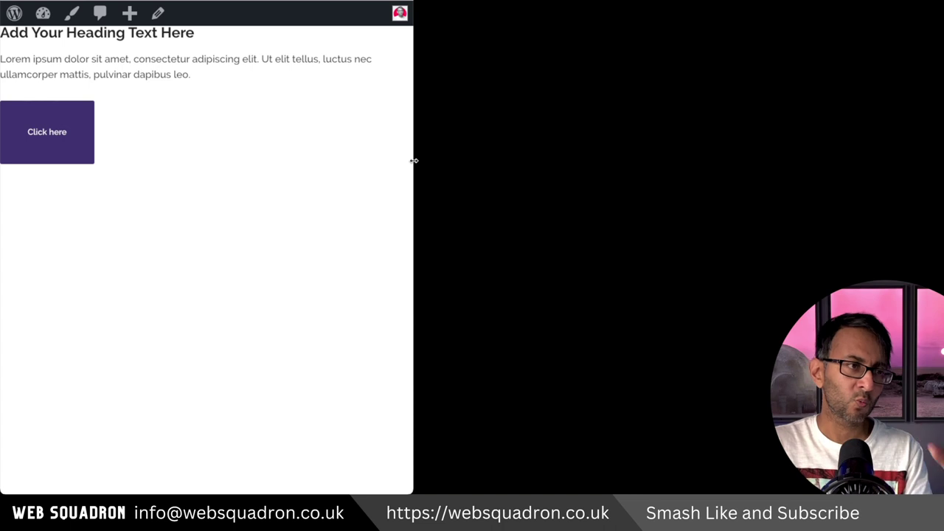
{"action": "left_click_drag", "start_coordinate": [413, 160], "coordinate": [456, 148]}
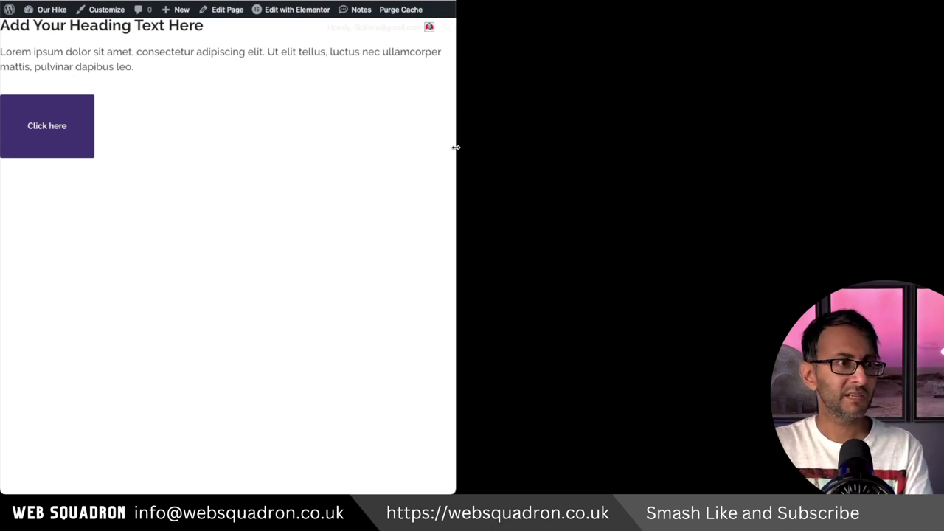
{"action": "left_click_drag", "start_coordinate": [456, 148], "coordinate": [943, 148]}
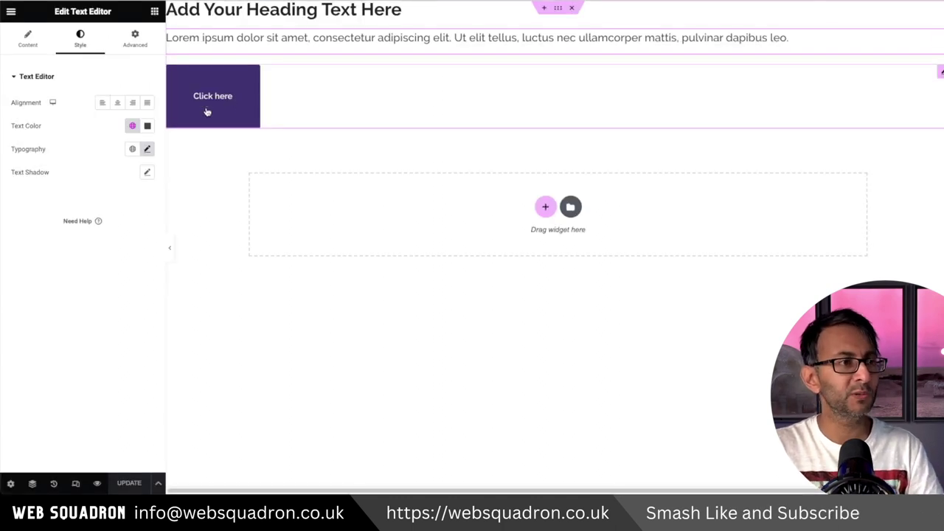
- Copy the paragraph's clamp() font size from its Typography settings
{"action": "left_click", "coordinate": [289, 97]}
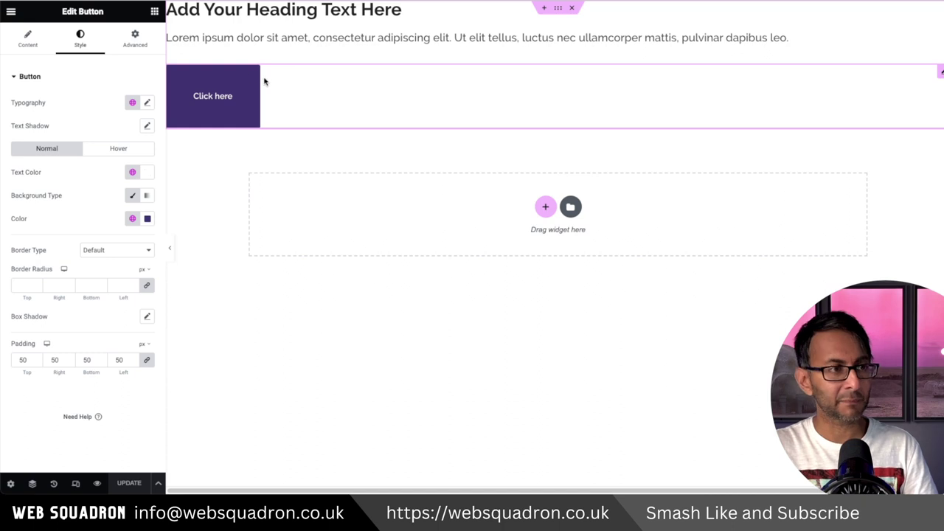
{"action": "left_click", "coordinate": [275, 38]}
{"action": "left_click", "coordinate": [146, 148]}
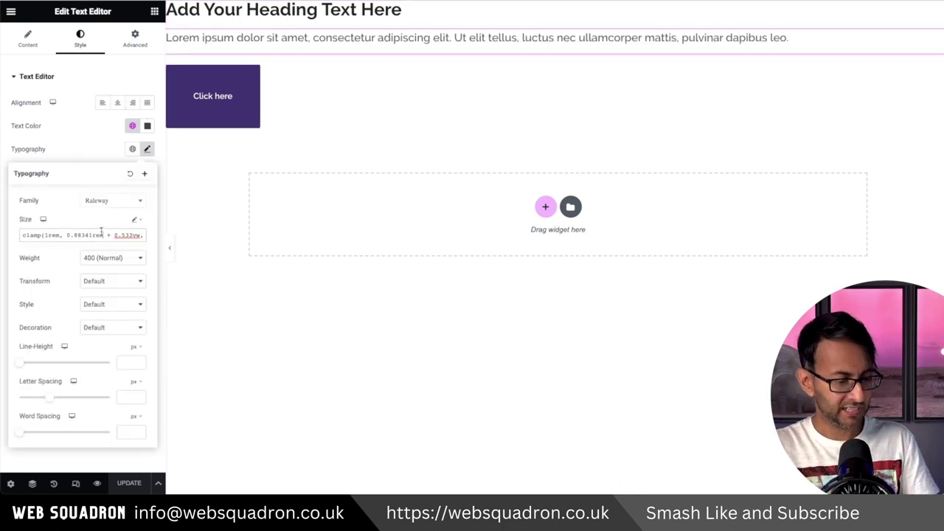
{"action": "triple_click", "coordinate": [101, 233]}
- Give the Click here button a custom font size using the pasted clamp() value
{"action": "left_click", "coordinate": [236, 105]}
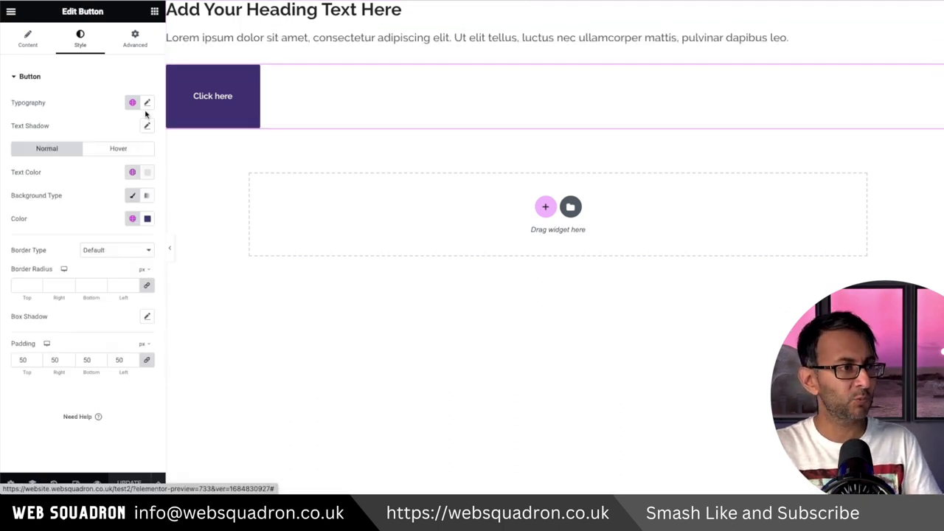
{"action": "left_click", "coordinate": [147, 102]}
{"action": "left_click", "coordinate": [105, 188]}
{"action": "key", "text": "ctrl+v"}
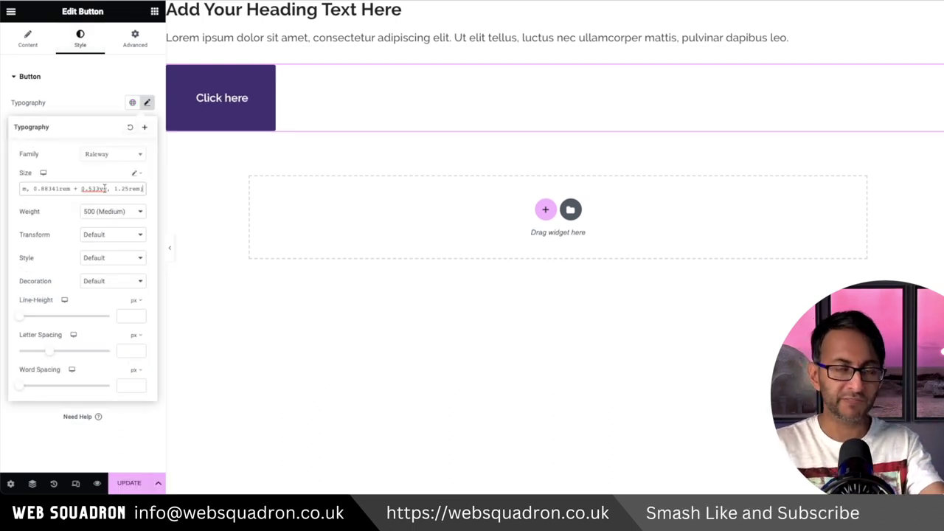
{"action": "left_click", "coordinate": [65, 88]}
- Rework the button's padding while checking desktop and mobile previews, leaving its values cleared
{"action": "double_click", "coordinate": [27, 360]}
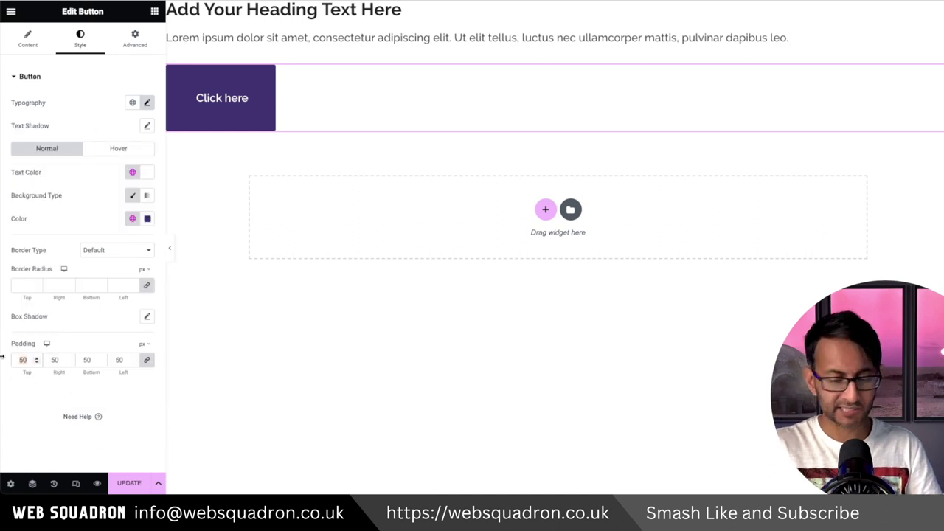
{"action": "type", "text": "0"}
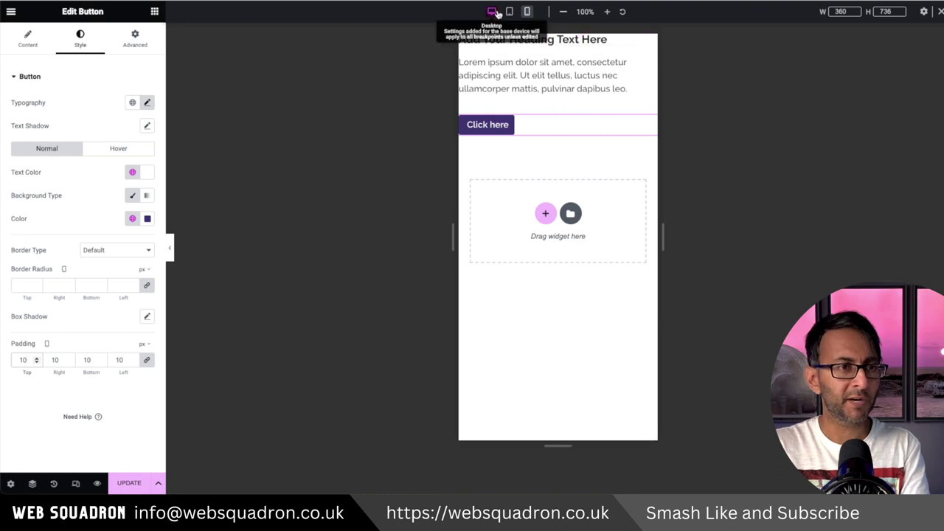
{"action": "left_click", "coordinate": [492, 12]}
{"action": "left_click", "coordinate": [526, 11]}
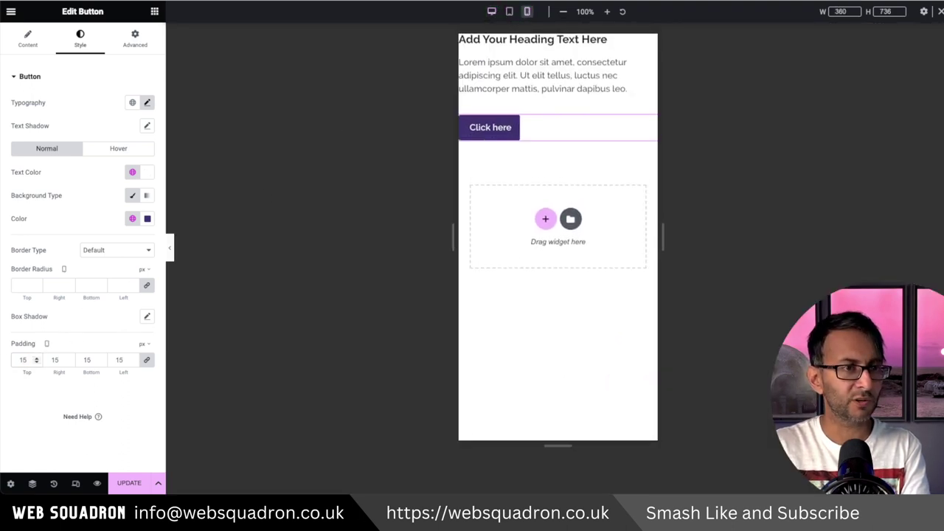
{"action": "left_click", "coordinate": [490, 12]}
{"action": "left_click", "coordinate": [23, 360]}
{"action": "key", "text": "BackSpace"}
{"action": "key", "text": "BackSpace"}
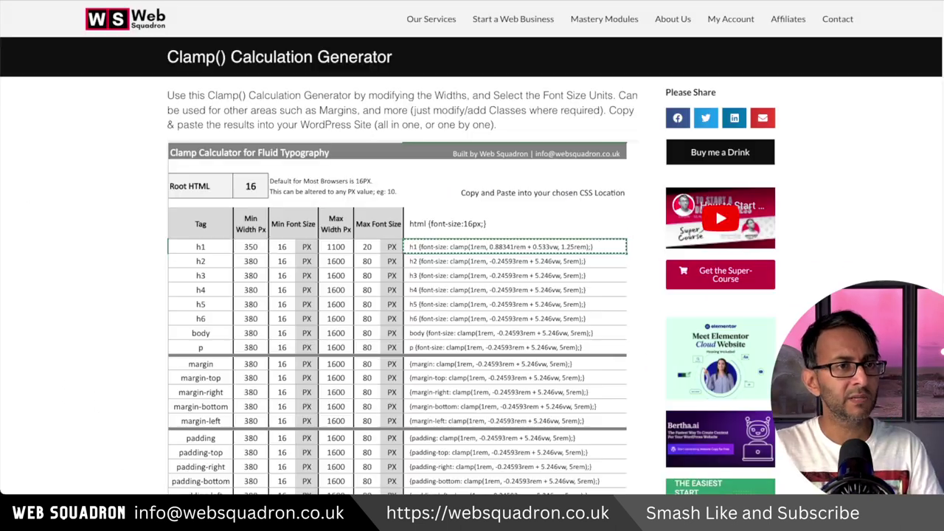
- Set h1 to 15px max and 10px min, then copy clamp(0.625rem, 0.47909rem + 0.667vw, 0.9375rem)
{"action": "left_click", "coordinate": [367, 247]}
{"action": "type", "text": "15"}
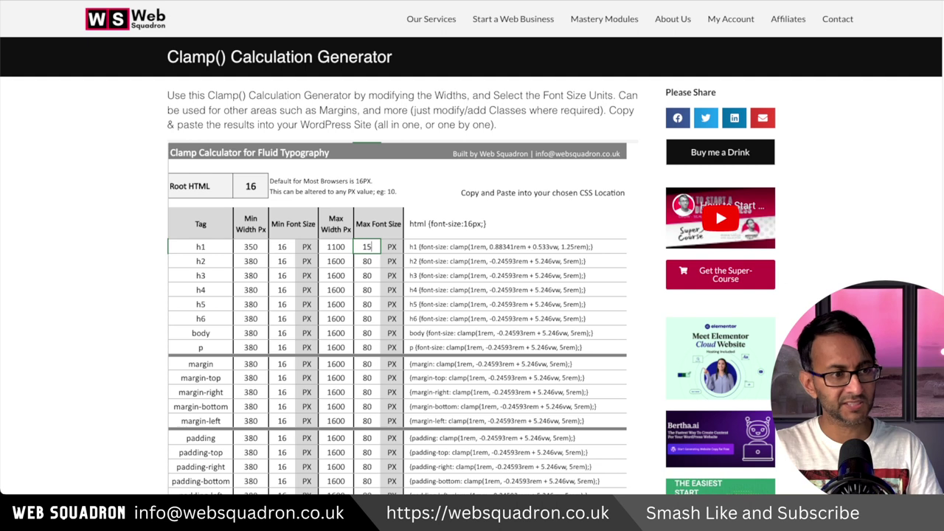
{"action": "left_click", "coordinate": [306, 275]}
{"action": "left_click", "coordinate": [294, 247]}
{"action": "type", "text": "1"}
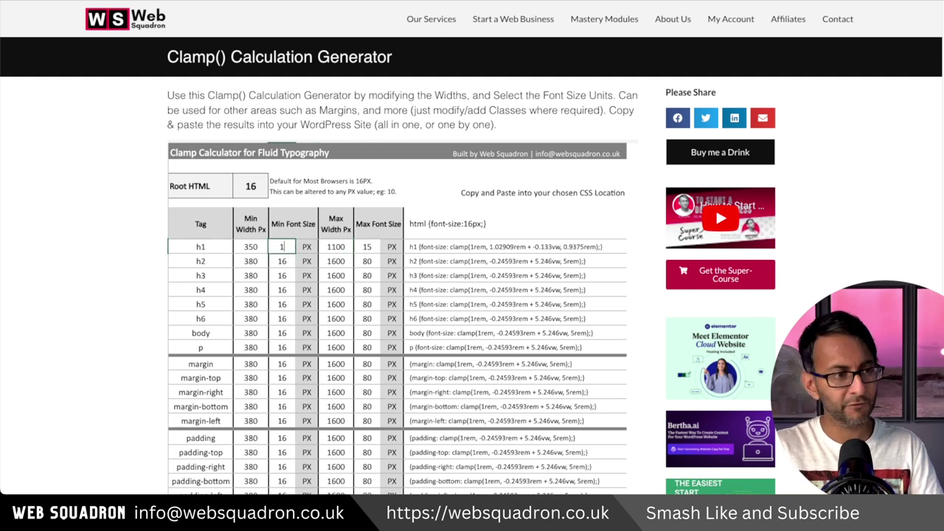
{"action": "type", "text": "0"}
{"action": "left_click", "coordinate": [472, 247]}
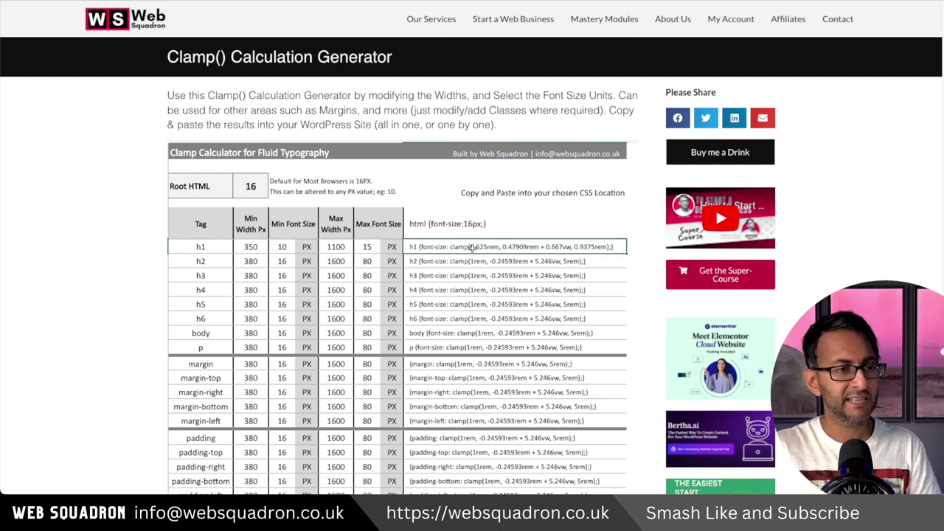
{"action": "key", "text": "ctrl+c"}
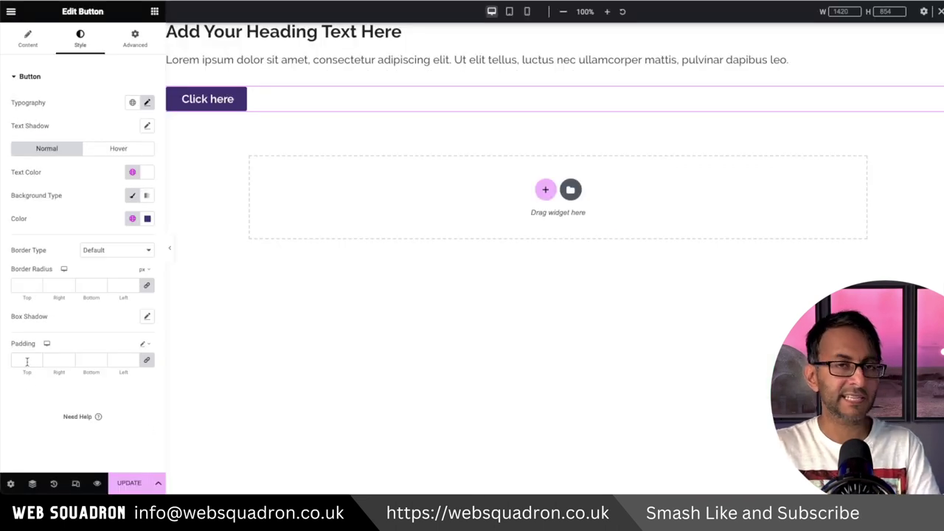
- Paste the clamp(0.625rem…) value into the button's linked padding, test the preview width, and select the container
{"action": "left_click", "coordinate": [28, 361]}
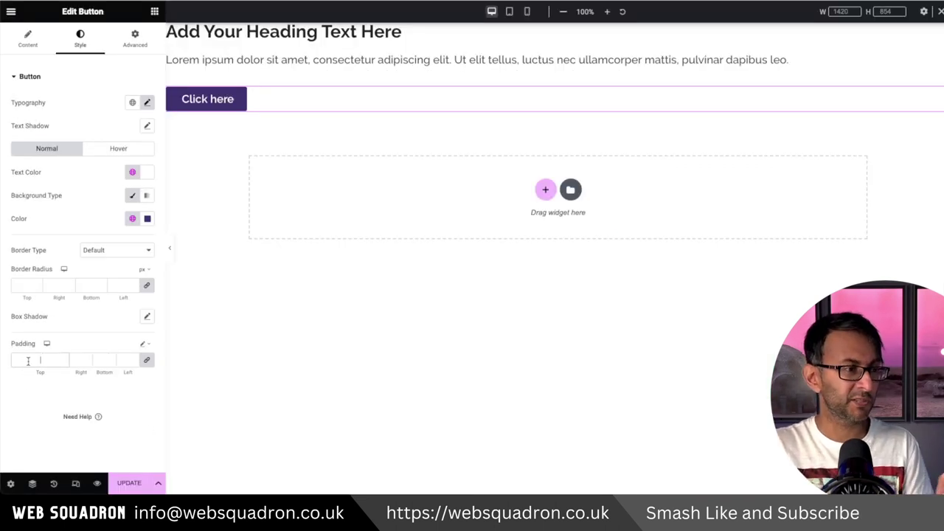
{"action": "key", "text": "ctrl+v"}
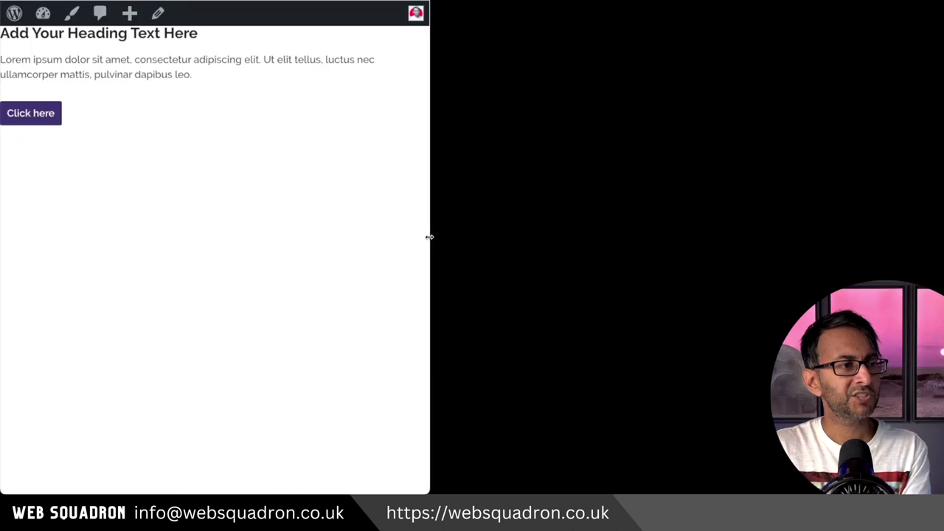
{"action": "left_click_drag", "start_coordinate": [429, 236], "coordinate": [943, 246]}
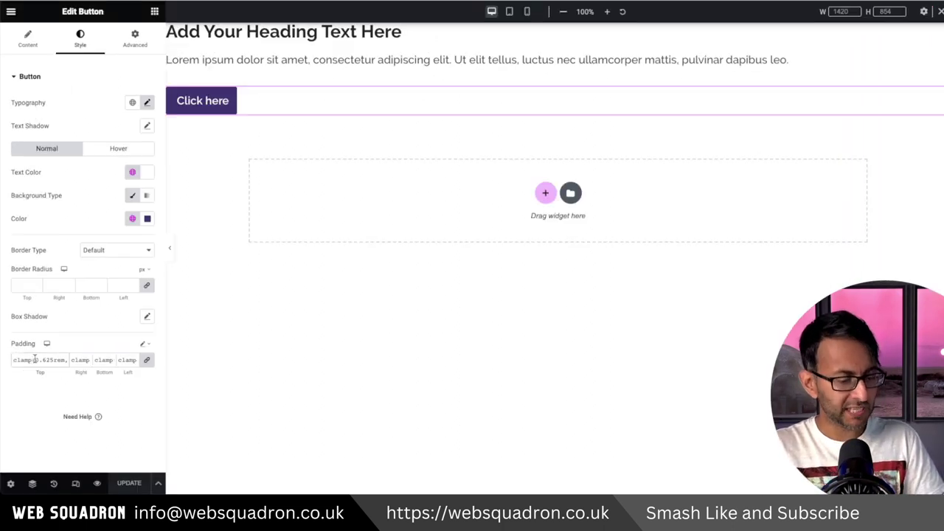
{"action": "triple_click", "coordinate": [34, 359]}
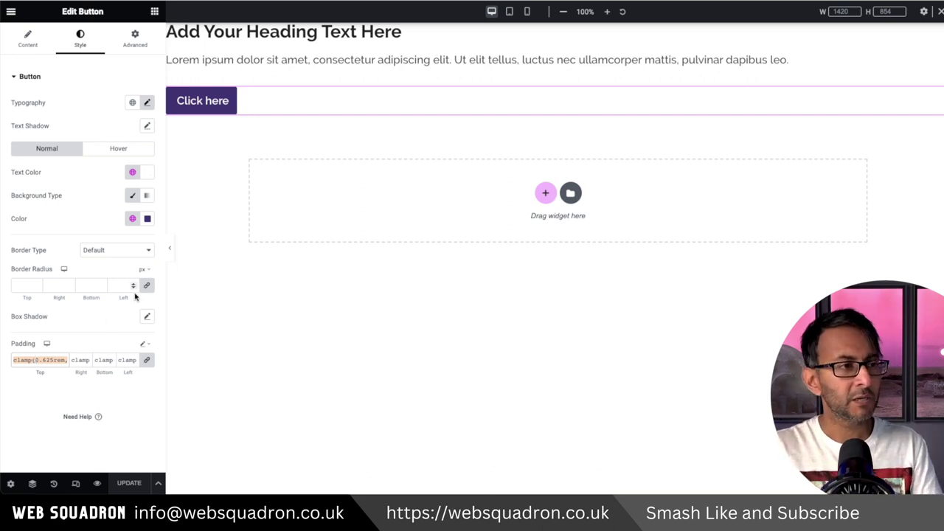
{"action": "left_click", "coordinate": [236, 46]}
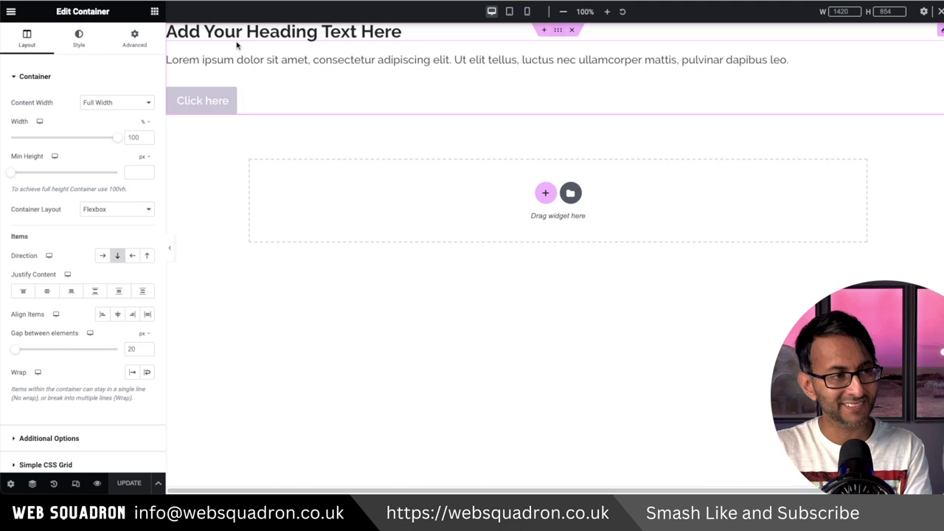
- Switch the container's padding to a custom unit, link all sides, and paste the clamp value
{"action": "left_click", "coordinate": [134, 39]}
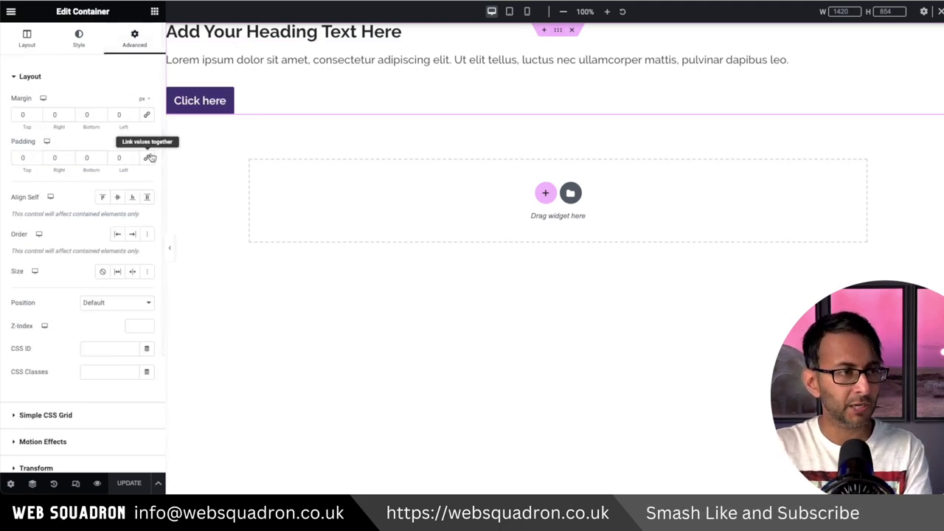
{"action": "left_click", "coordinate": [144, 141]}
{"action": "left_click", "coordinate": [139, 228]}
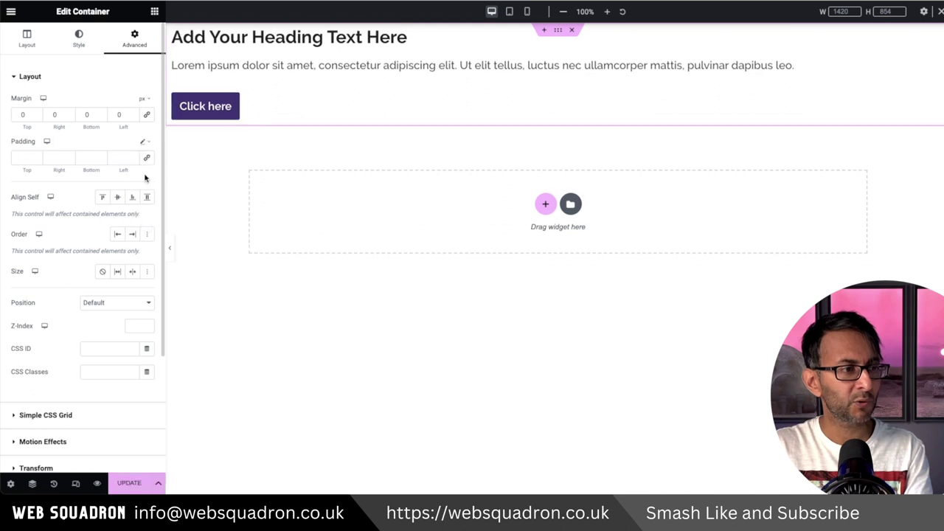
{"action": "left_click", "coordinate": [146, 158]}
{"action": "left_click", "coordinate": [20, 158]}
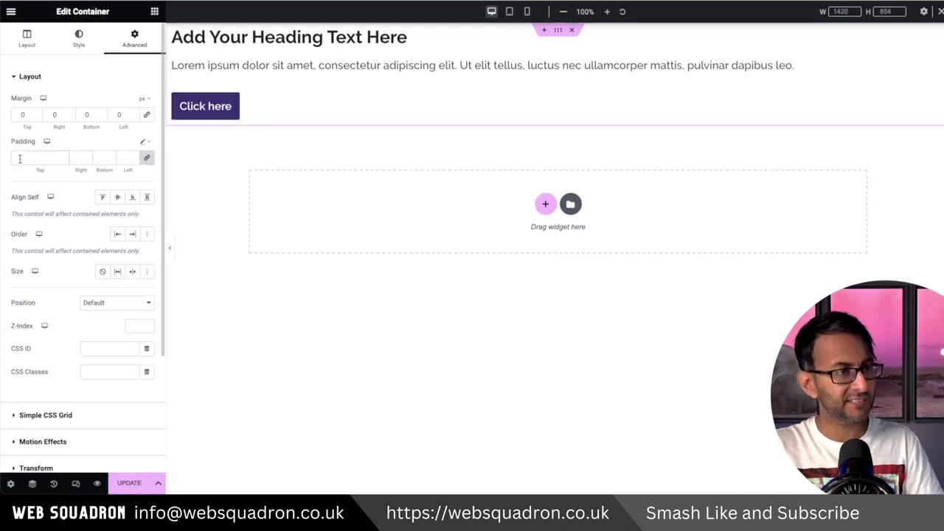
{"action": "key", "text": "ctrl+v"}
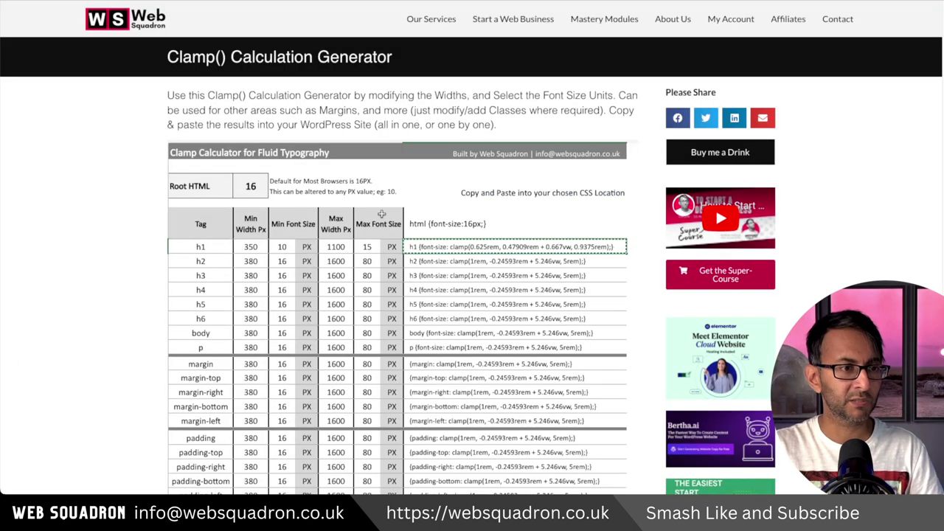
- Enter 20 as the h1 minimum and 30 as the h1 maximum font size, then narrow the site window
{"action": "left_click", "coordinate": [282, 247]}
{"action": "type", "text": "20"}
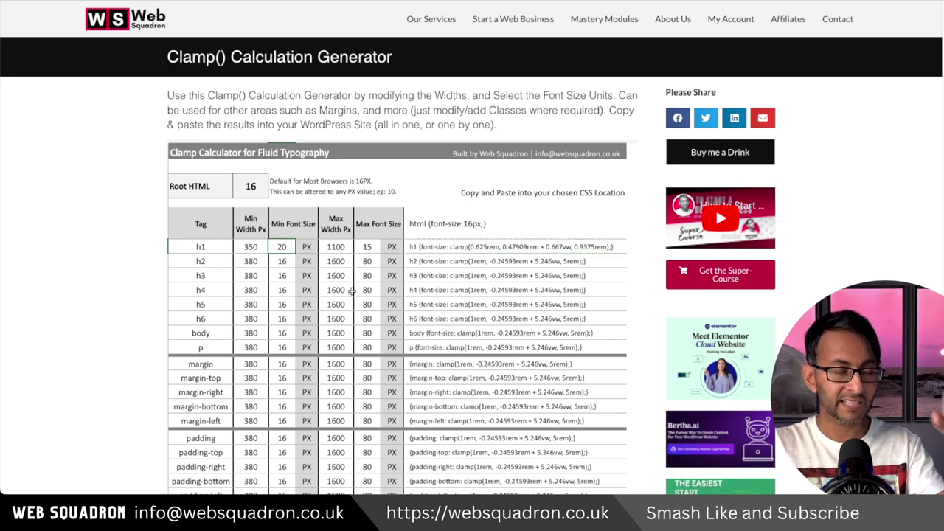
{"action": "left_click", "coordinate": [375, 248]}
{"action": "type", "text": "0"}
{"action": "left_click", "coordinate": [358, 299]}
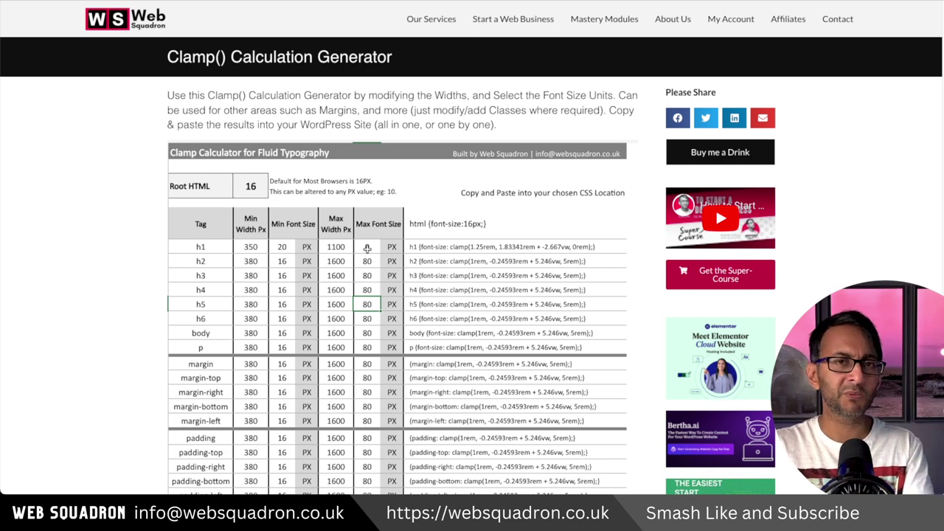
{"action": "left_click", "coordinate": [366, 249]}
{"action": "type", "text": "30"}
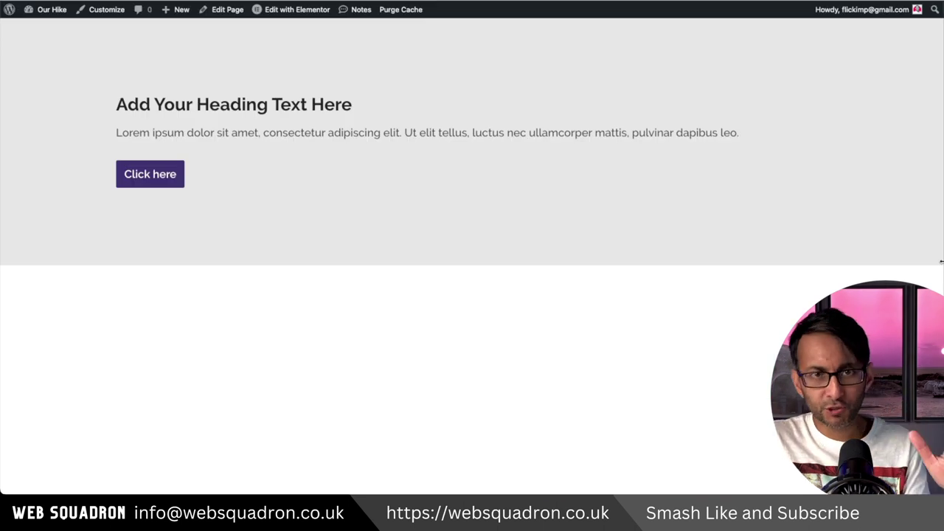
{"action": "mouse_move", "coordinate": [941, 262]}
{"action": "left_mouse_down"}
{"action": "mouse_move", "coordinate": [333, 258]}
{"action": "mouse_move", "coordinate": [942, 258]}
{"action": "left_mouse_up"}
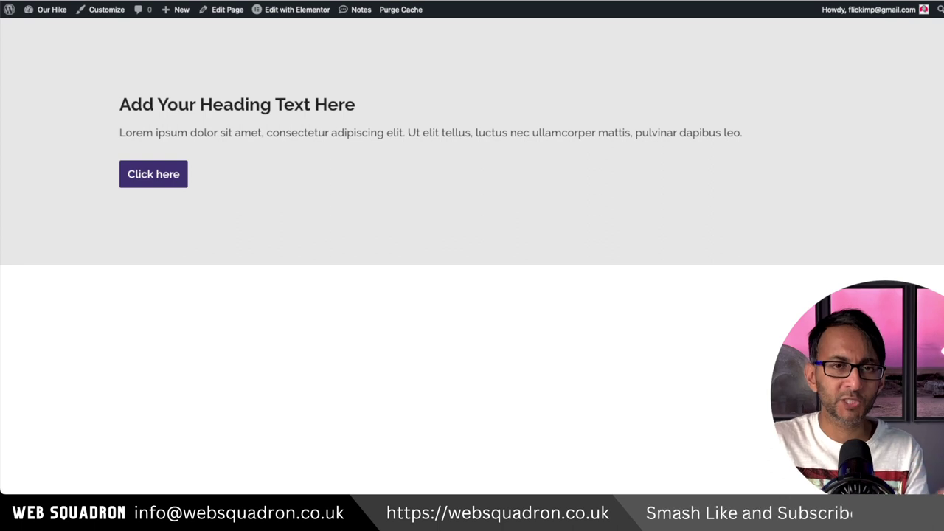
- Reopen the page in the Elementor editor from the admin bar
{"action": "left_click", "coordinate": [295, 9]}
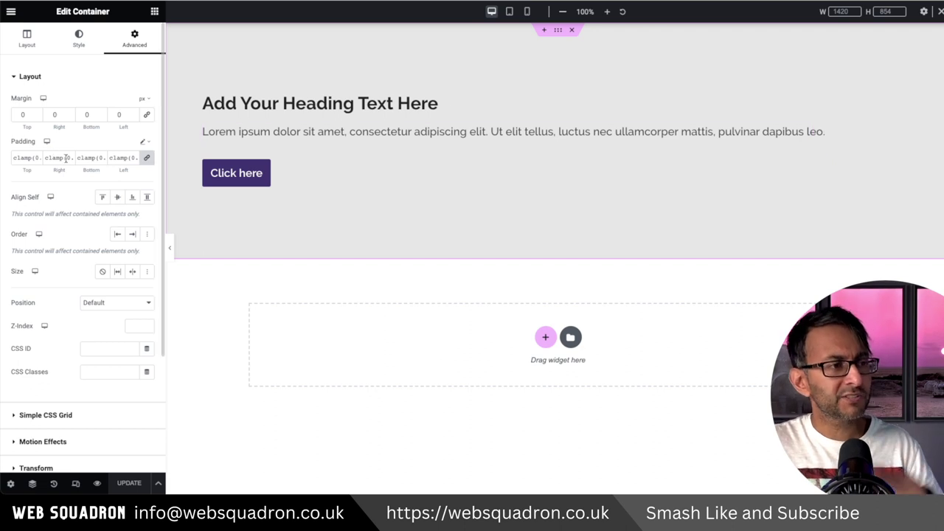
- Unlink the container padding and set the left and right sides to 20px
{"action": "left_click", "coordinate": [147, 158]}
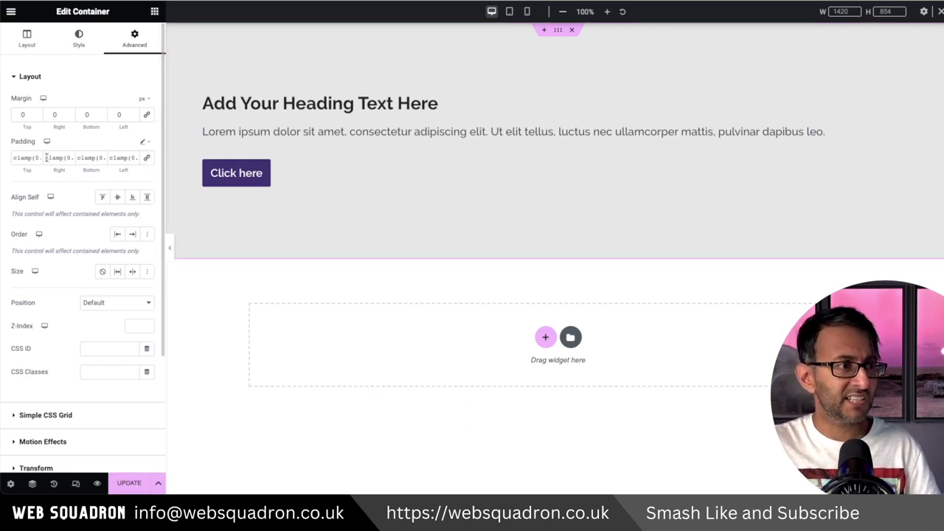
{"action": "left_click_drag", "start_coordinate": [46, 158], "coordinate": [138, 158]}
{"action": "type", "text": "20px"}
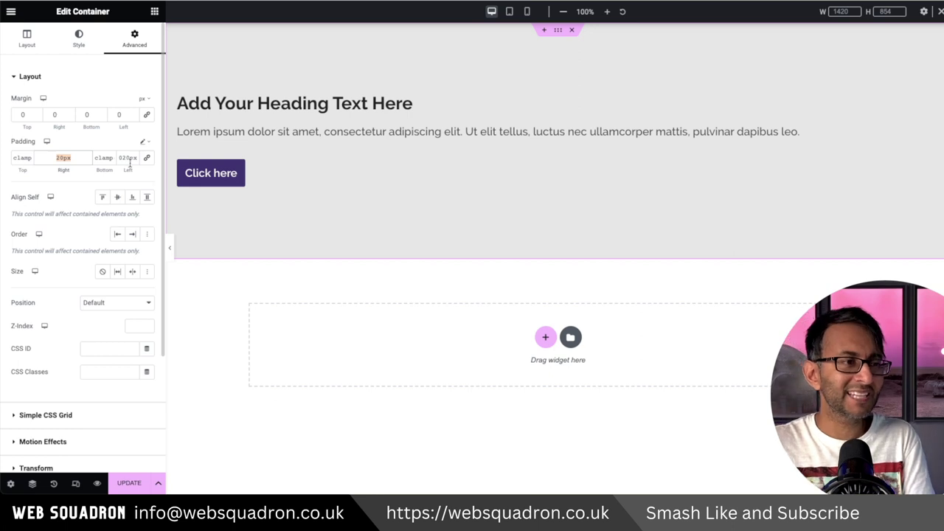
- Preview the layout at tablet and mobile widths, then return to desktop
{"action": "left_click", "coordinate": [509, 13]}
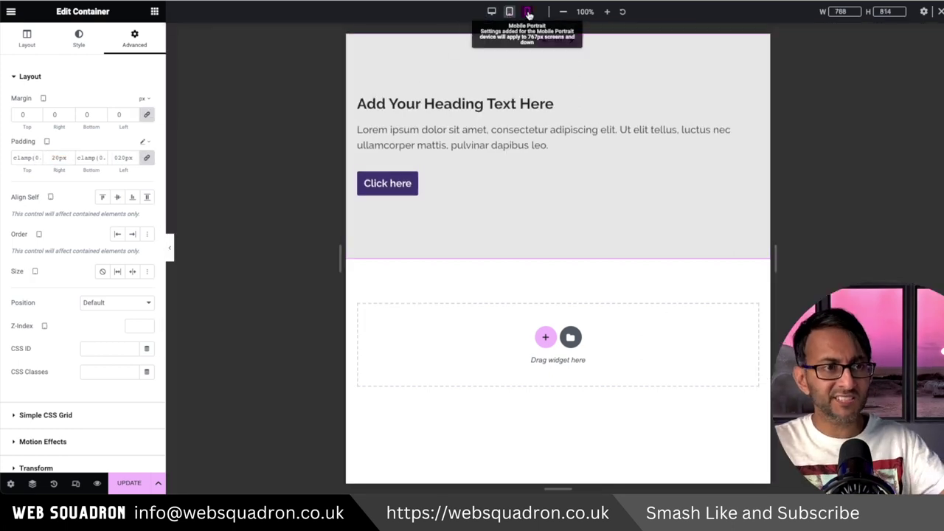
{"action": "left_click", "coordinate": [528, 13]}
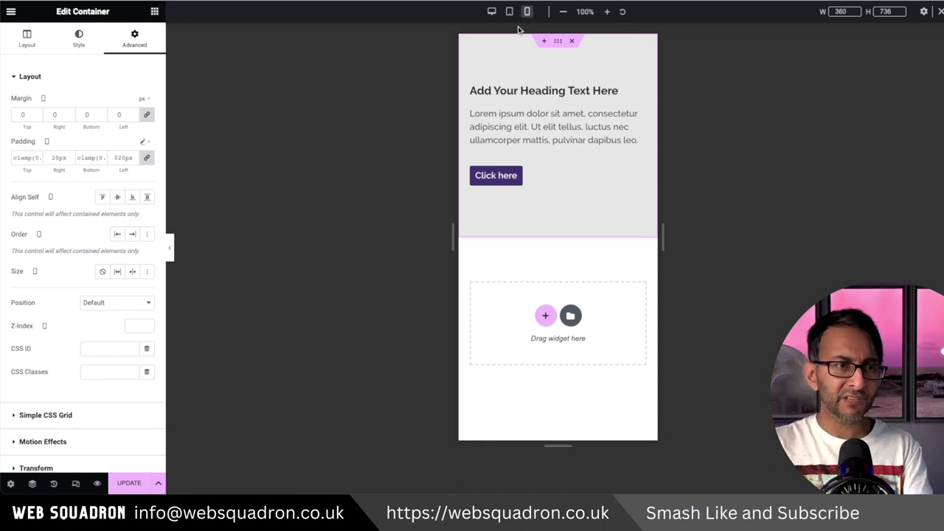
{"action": "left_click", "coordinate": [492, 14]}
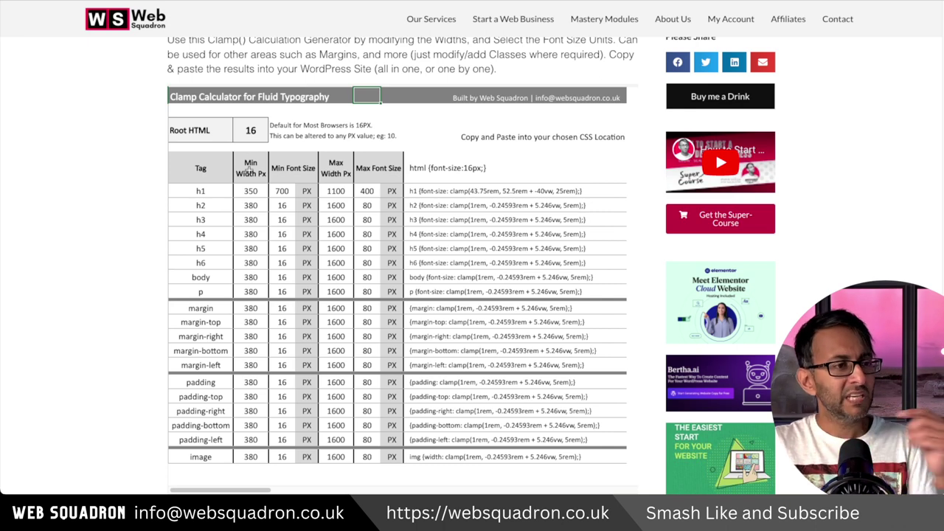
- On the Clamp() Repeat Size sheet, enter 350 min width, 500 max width and 10 as Root HTML
{"action": "scroll", "coordinate": [316, 295], "scroll_direction": "down", "scroll_amount": 1}
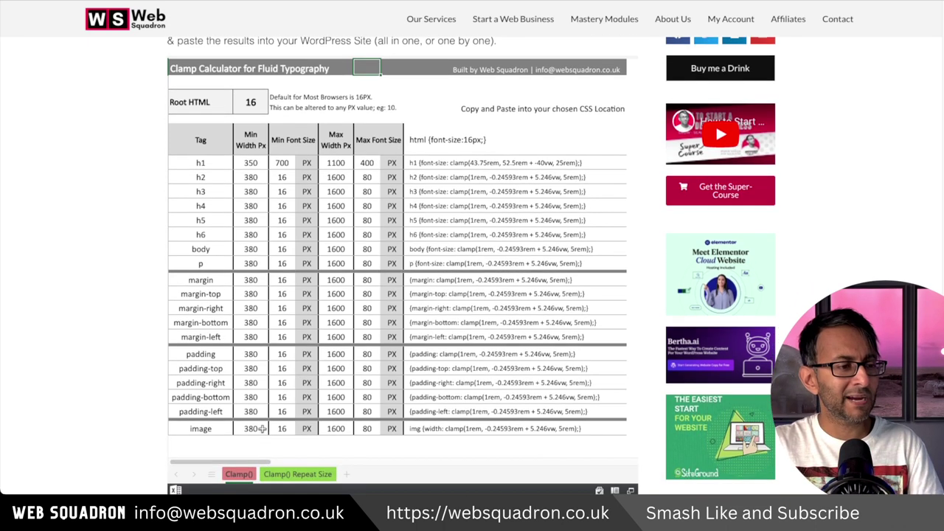
{"action": "left_click", "coordinate": [294, 475]}
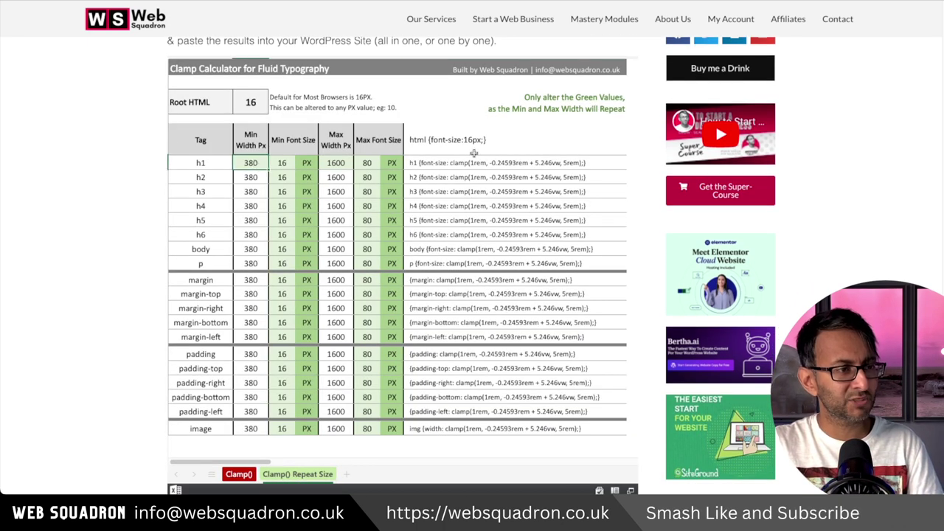
{"action": "type", "text": "350"}
{"action": "key", "text": "Return"}
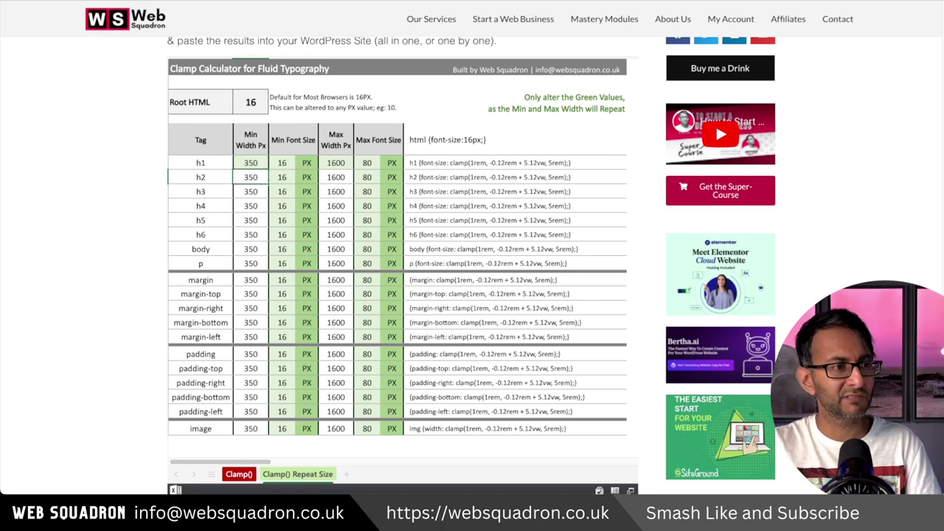
{"action": "left_click", "coordinate": [335, 163]}
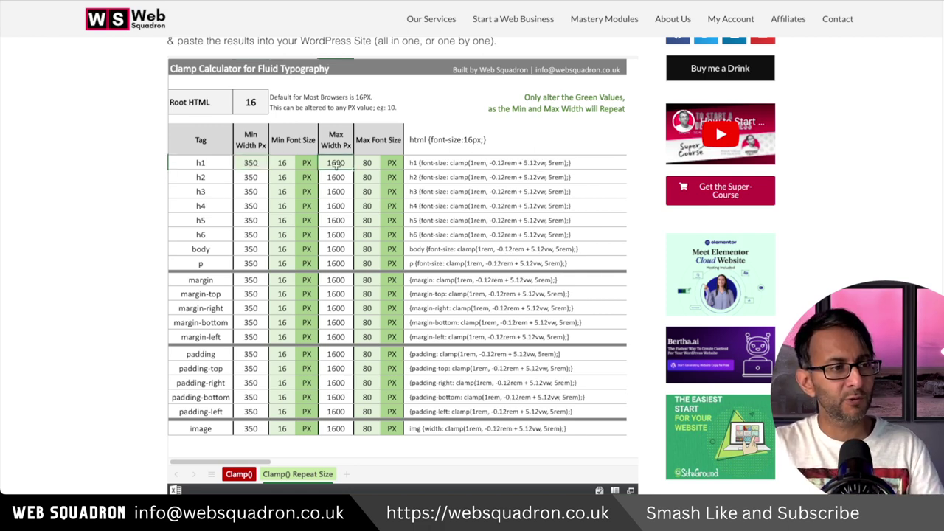
{"action": "type", "text": "500"}
{"action": "key", "text": "Return"}
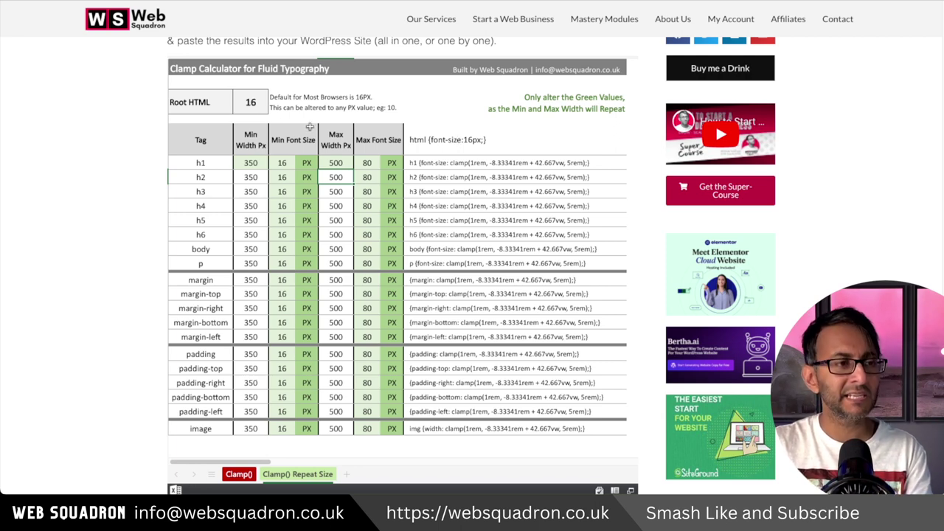
{"action": "left_click", "coordinate": [251, 103]}
{"action": "type", "text": "10"}
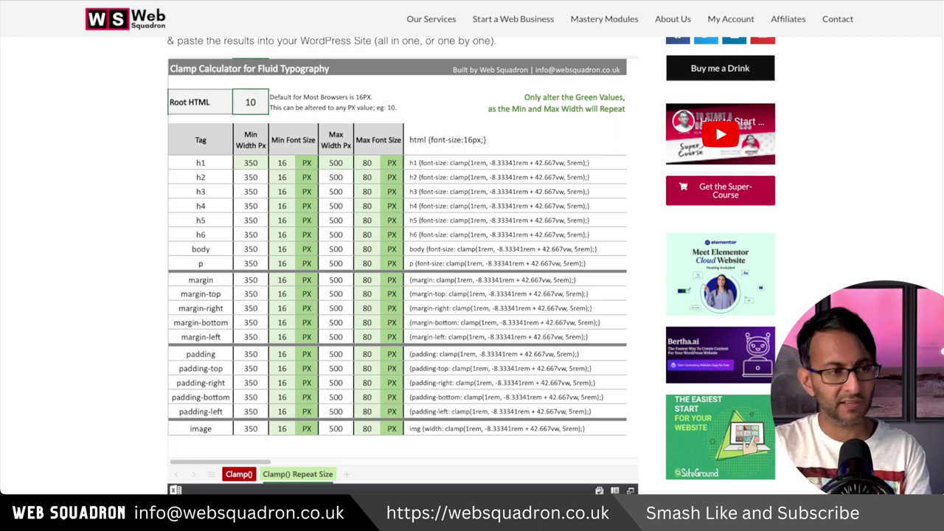
{"action": "key", "text": "Return"}
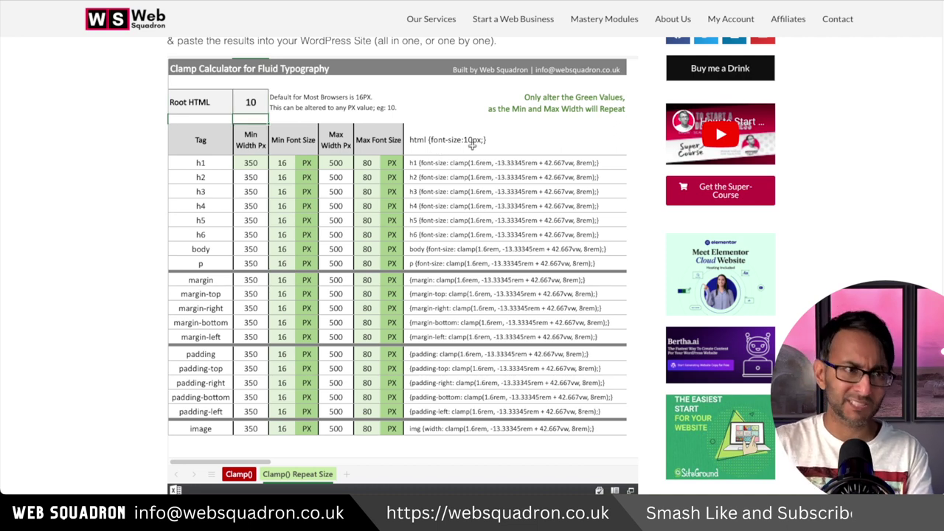